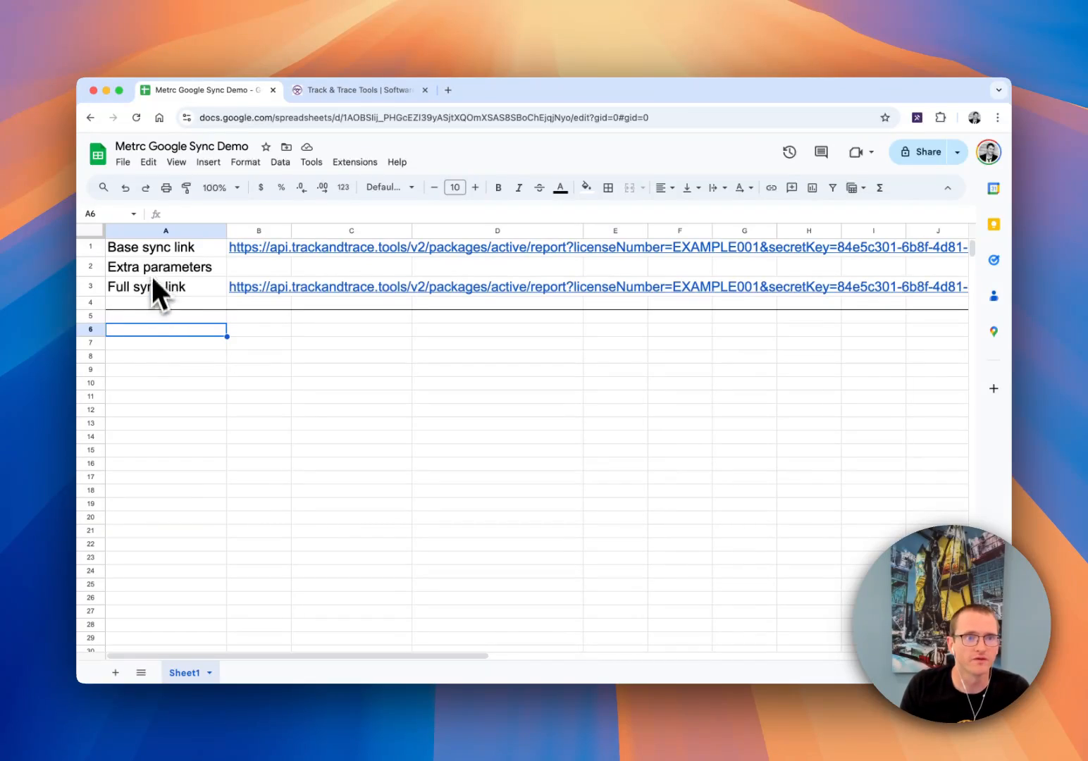
# Examine the base sync link, extra parameters and full sync link rows, including the formula in B3
pyautogui.click(148, 248)
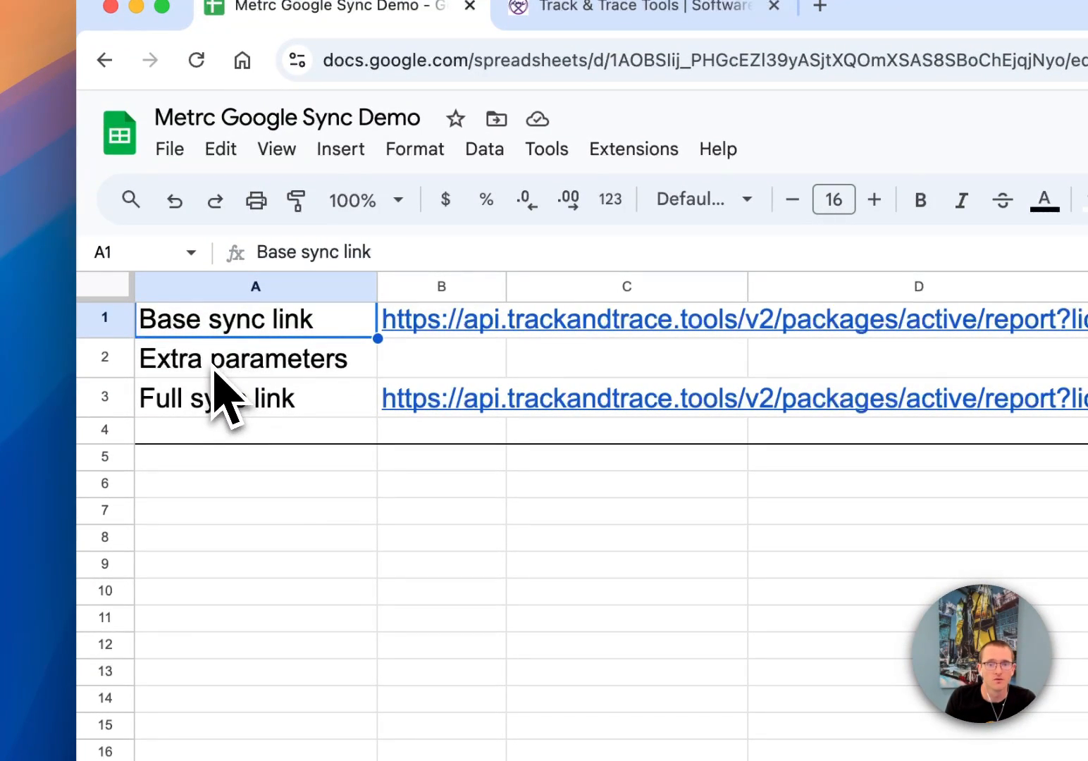
pyautogui.click(215, 374)
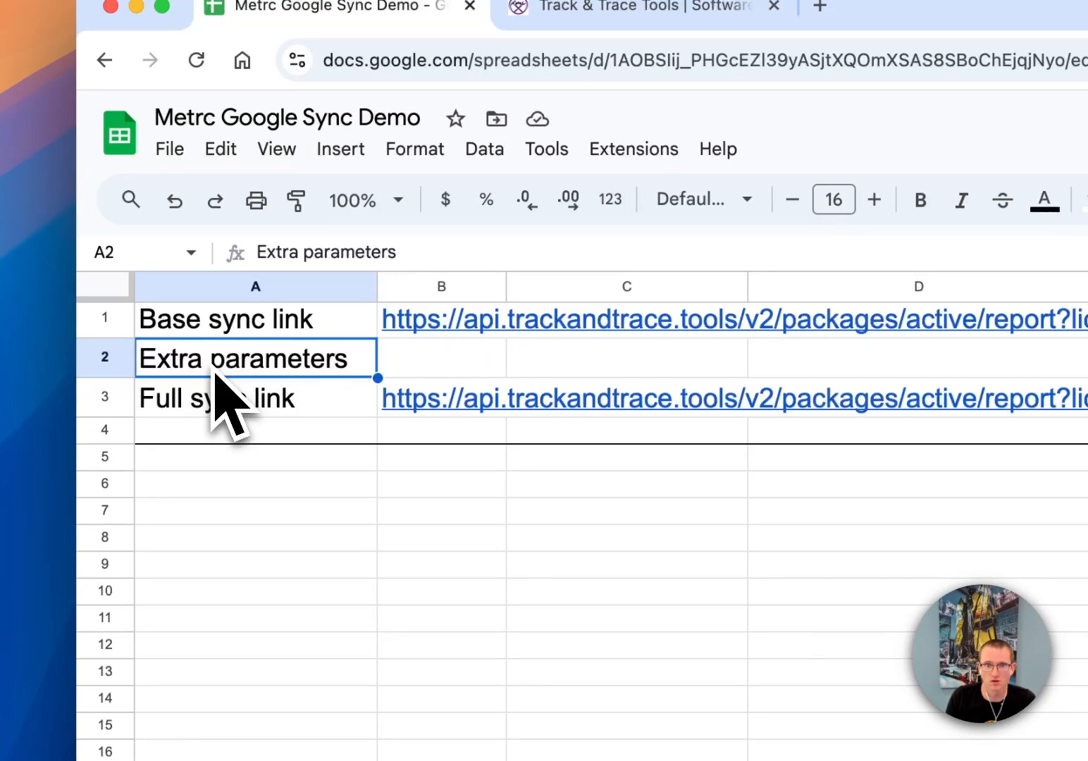
pyautogui.click(223, 414)
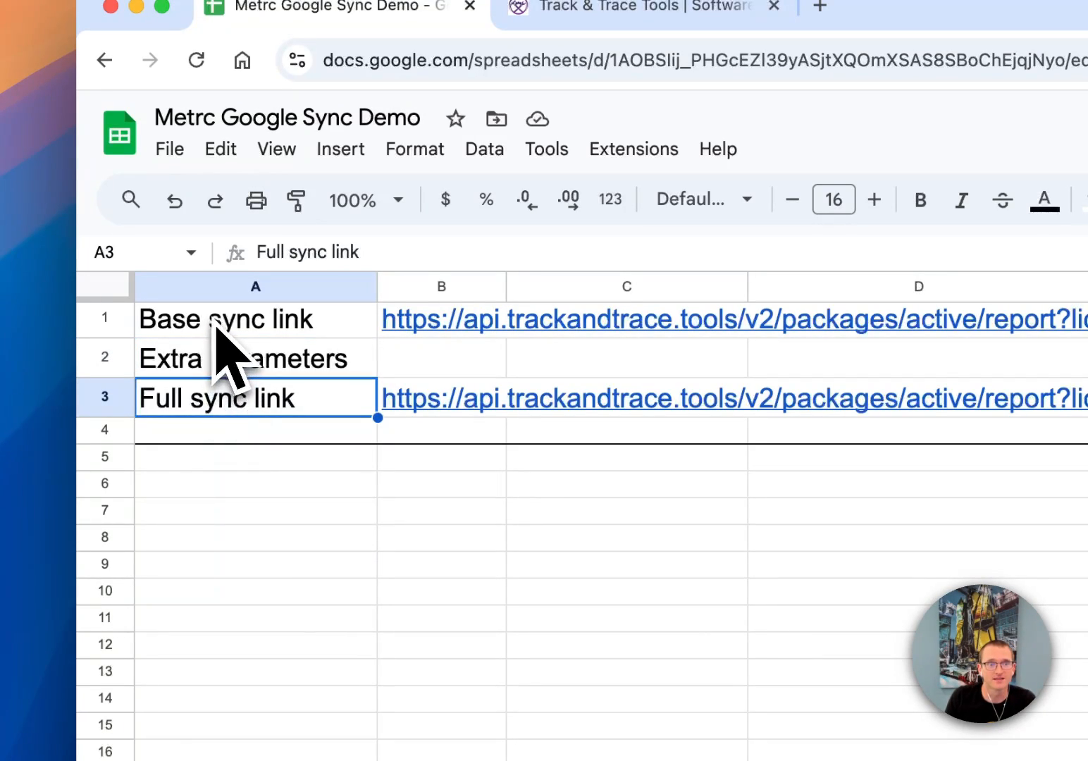
pyautogui.click(493, 411)
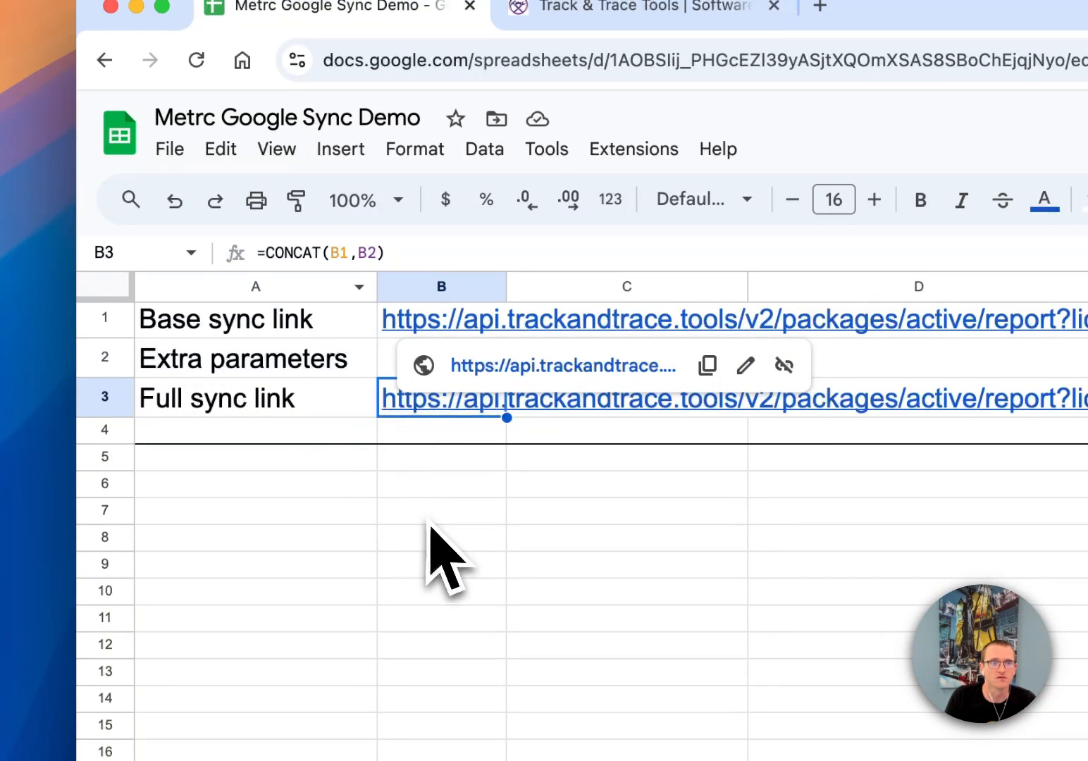
pyautogui.click(301, 495)
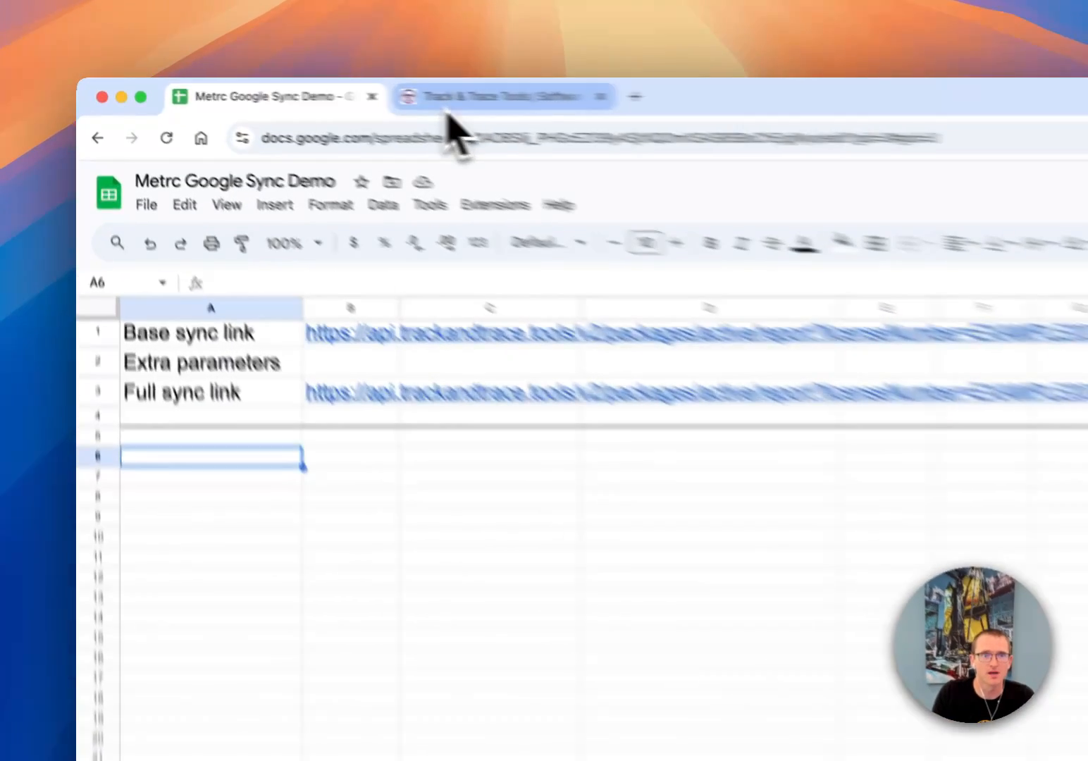
# Open the API documentation from the Track & Trace Tools website and look through its sections, endpoints and data models
pyautogui.click(322, 99)
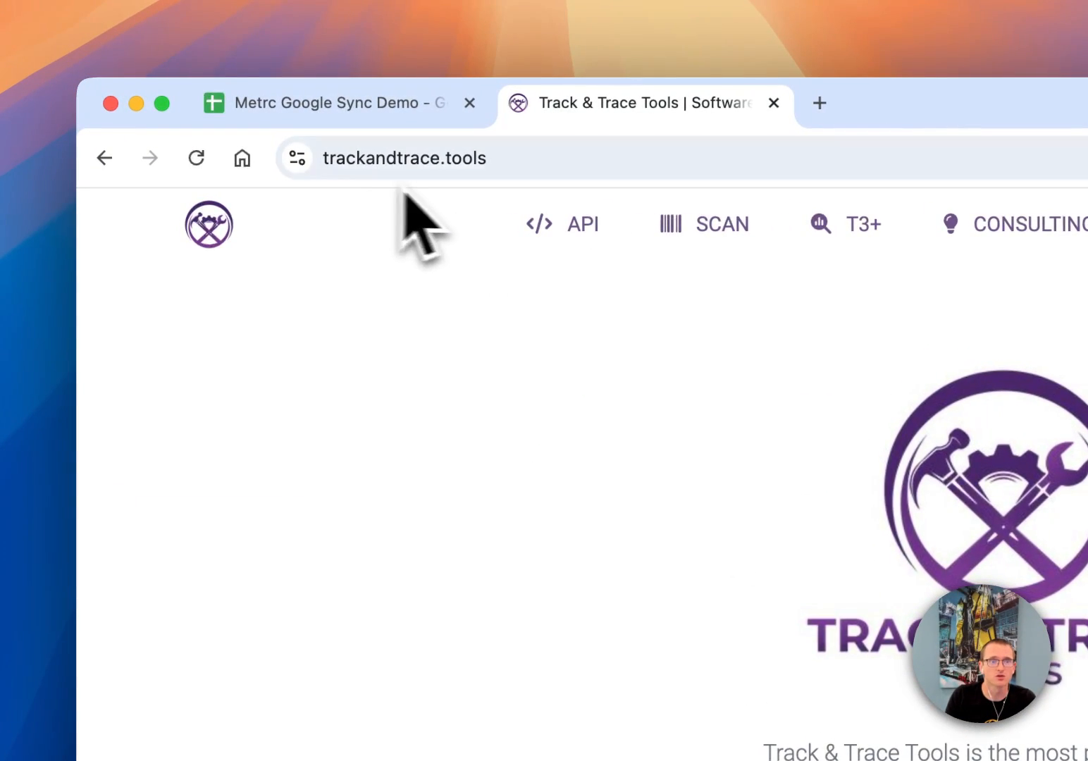
pyautogui.click(568, 224)
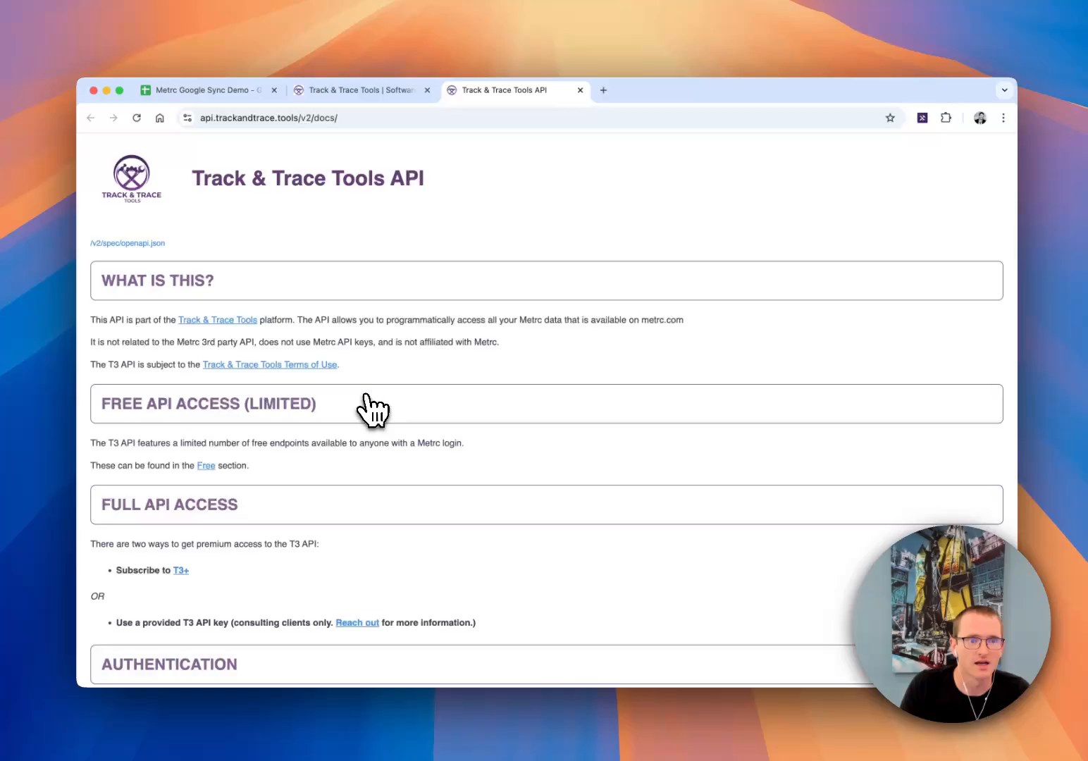
pyautogui.scroll(-10, 371, 410)
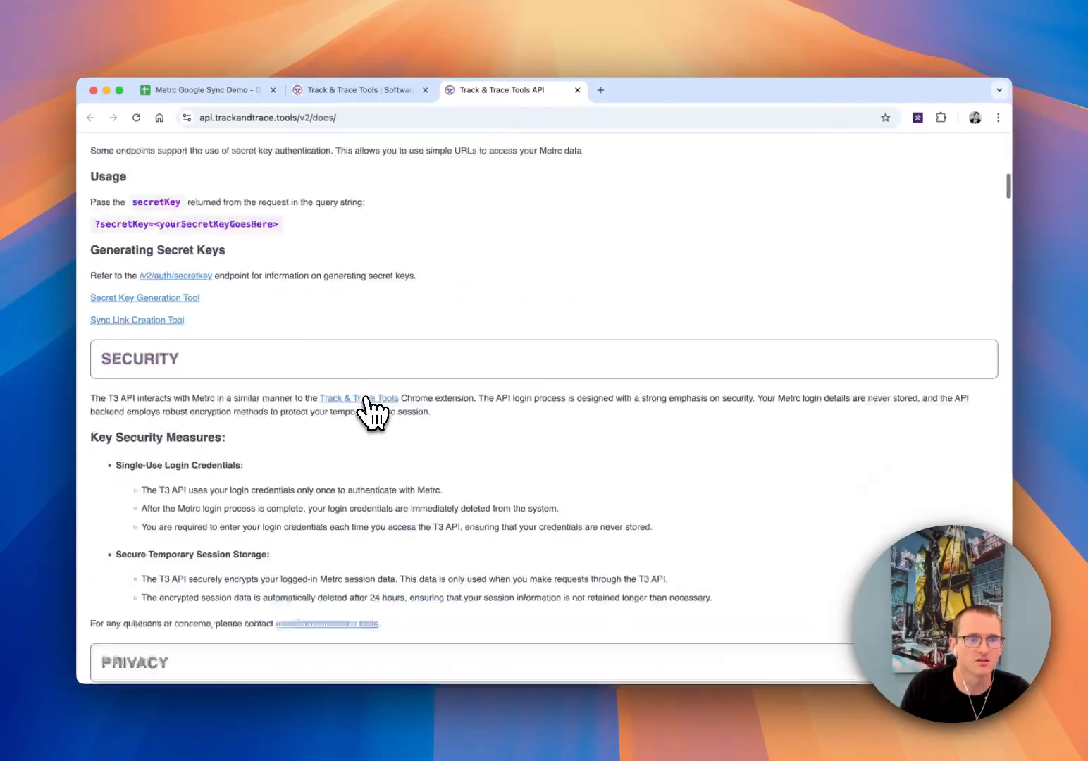
pyautogui.scroll(-20, 371, 410)
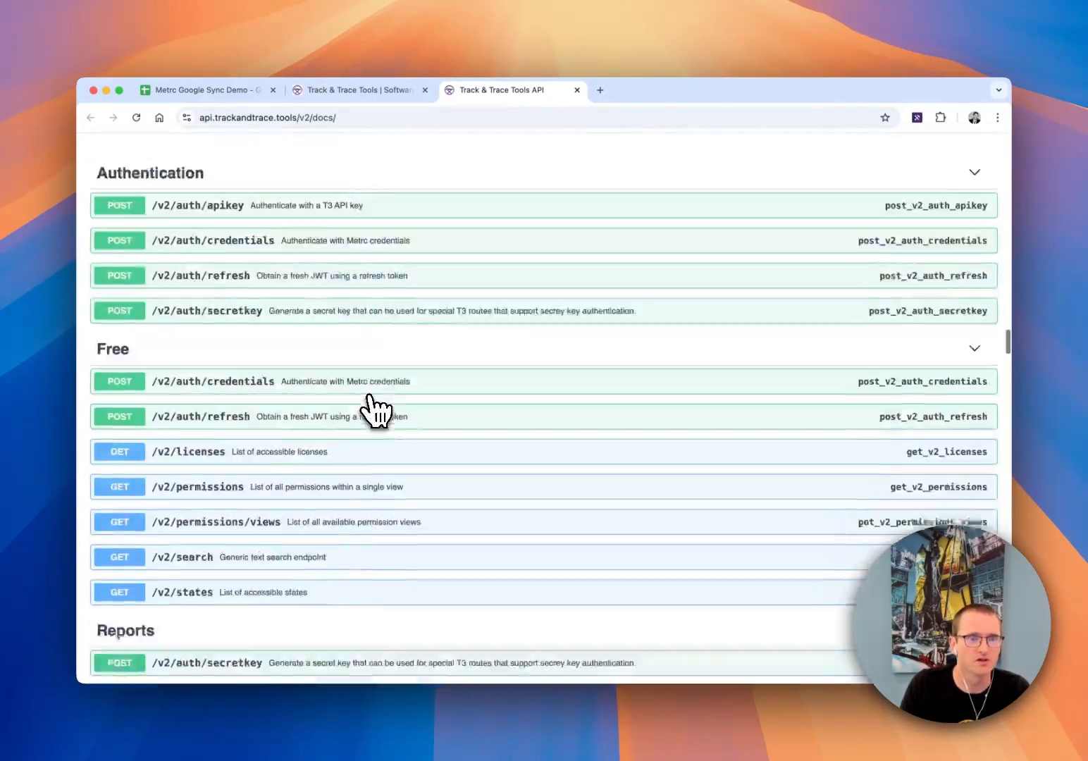
pyautogui.scroll(-20, 372, 410)
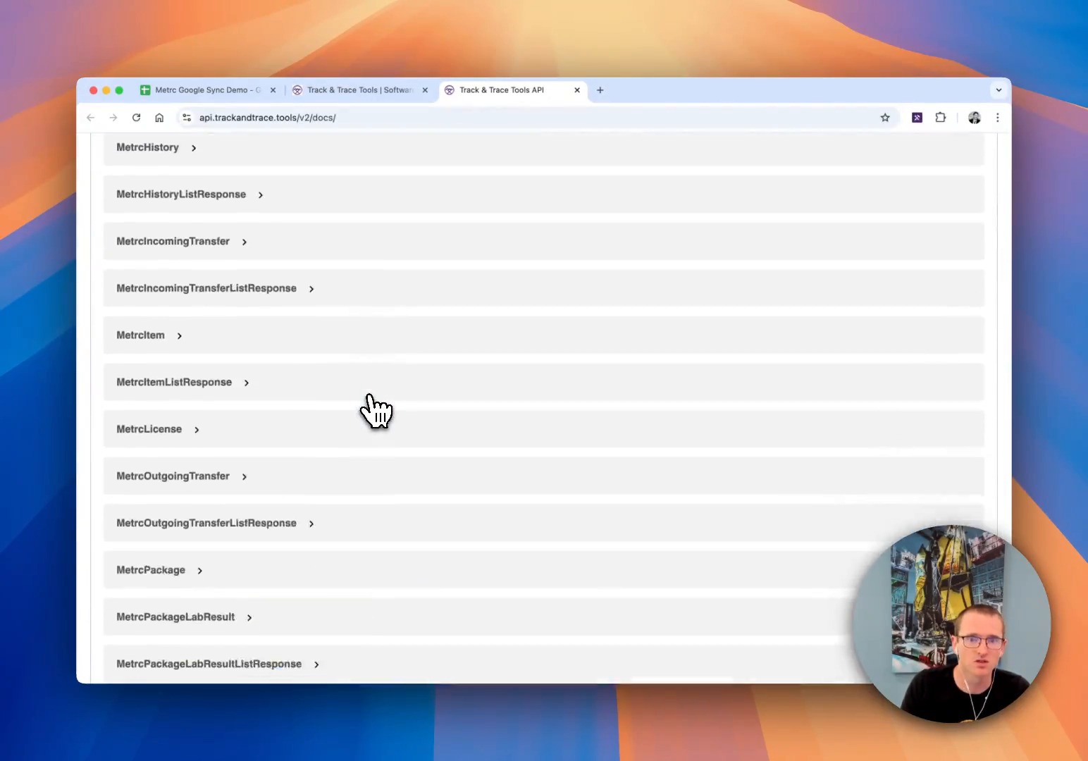
pyautogui.scroll(-20, 374, 409)
pyautogui.scroll(5, 339, 412)
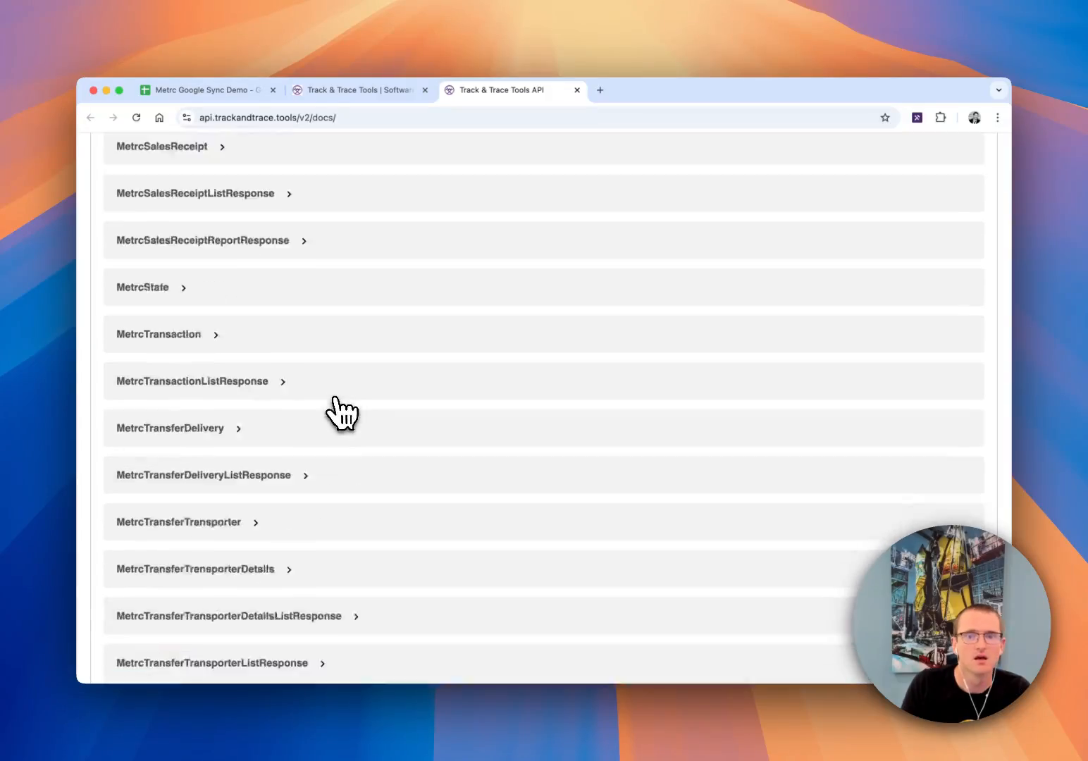
pyautogui.scroll(20, 340, 412)
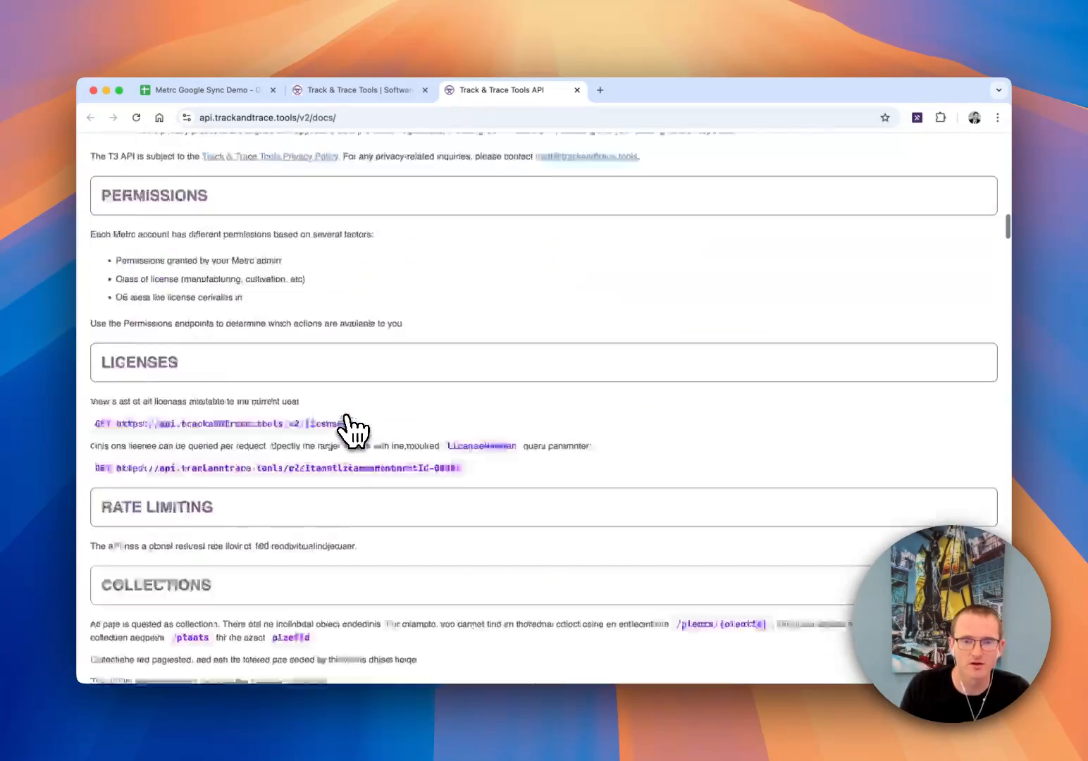
pyautogui.scroll(15, 350, 428)
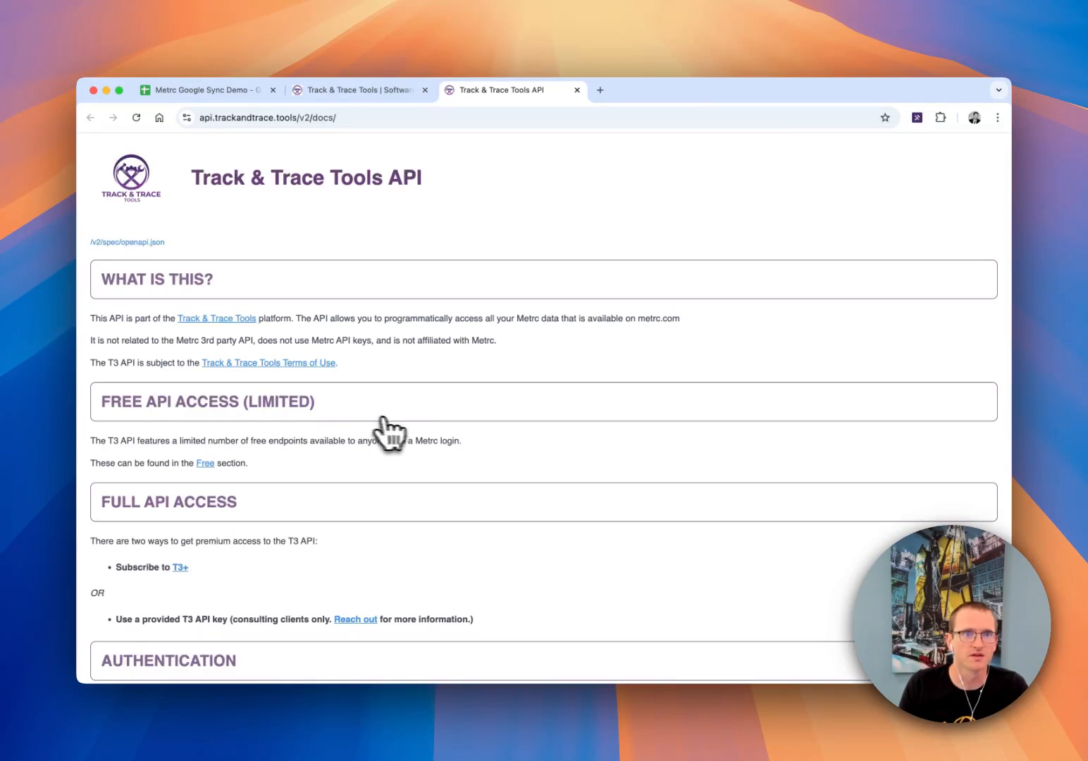
# Return to the Metrc Google Sync Demo sheet and import the full sync link's data in A6 with =IMPORTDATA(B3)
pyautogui.press('super+1')
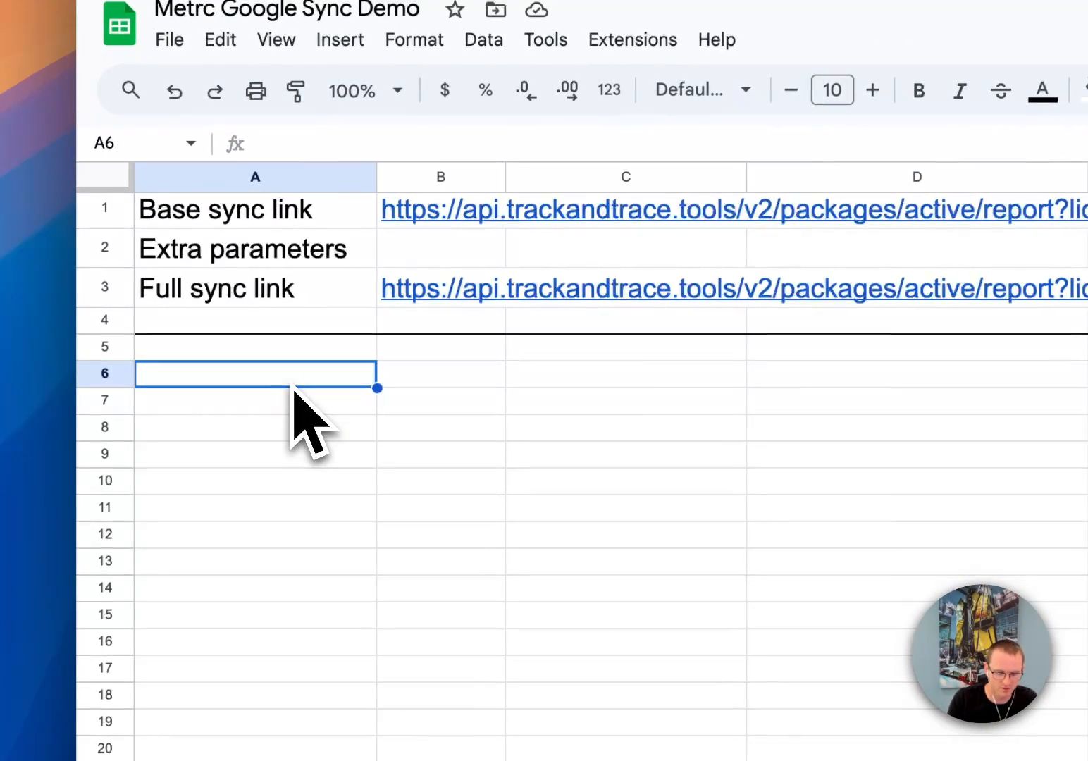
pyautogui.write('=')
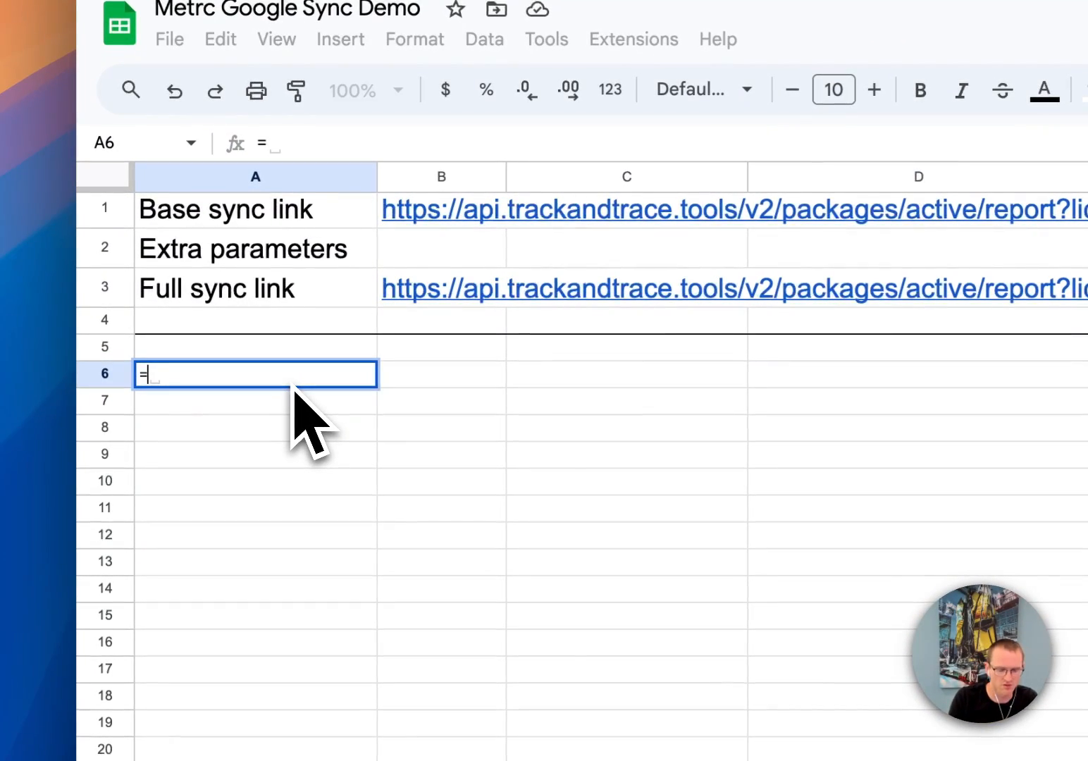
pyautogui.write('IMPORT')
pyautogui.write('DATA(')
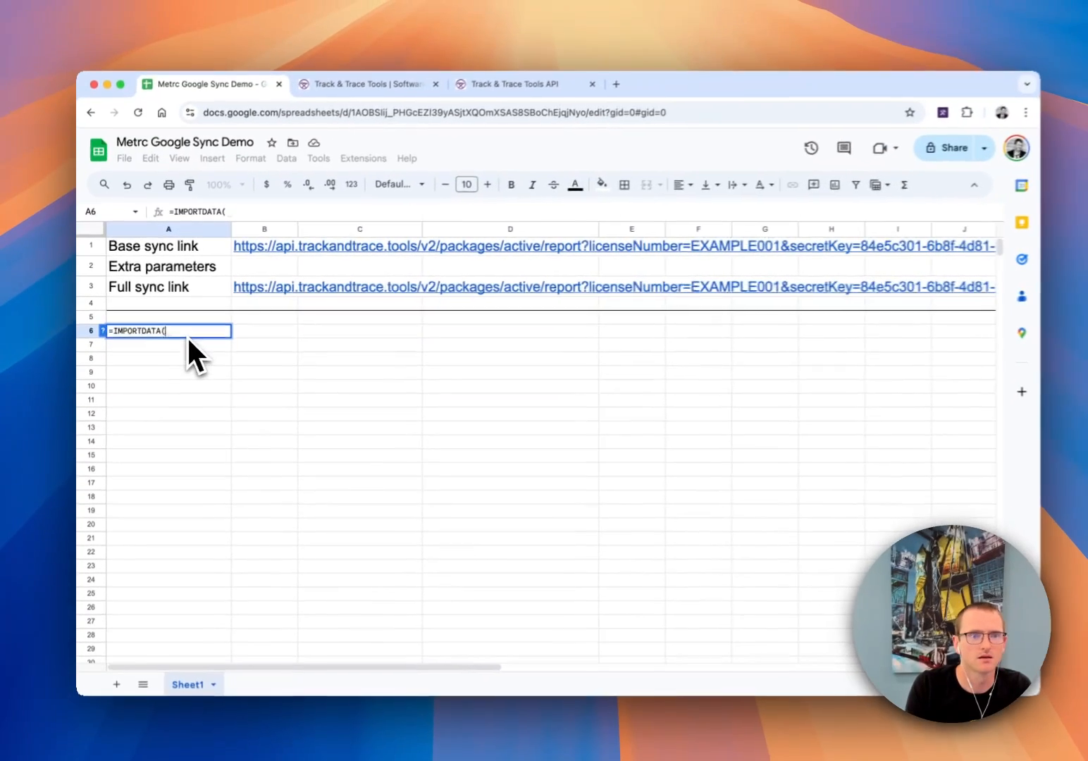
pyautogui.write('B3)')
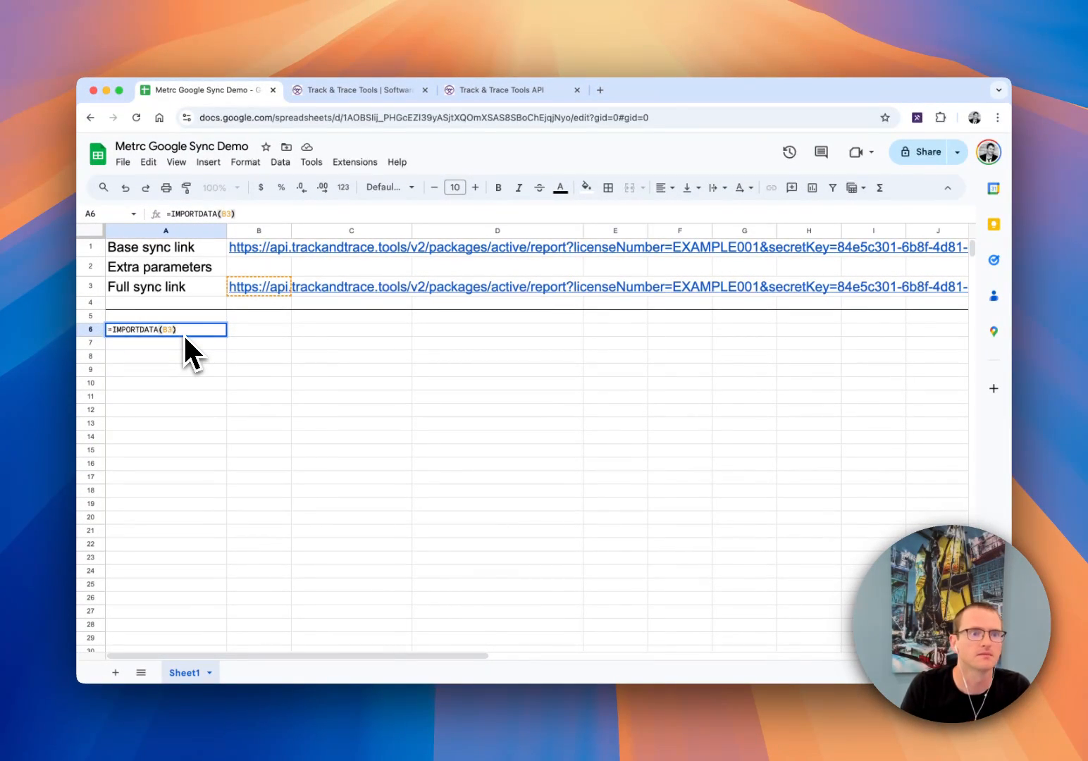
pyautogui.press('Return')
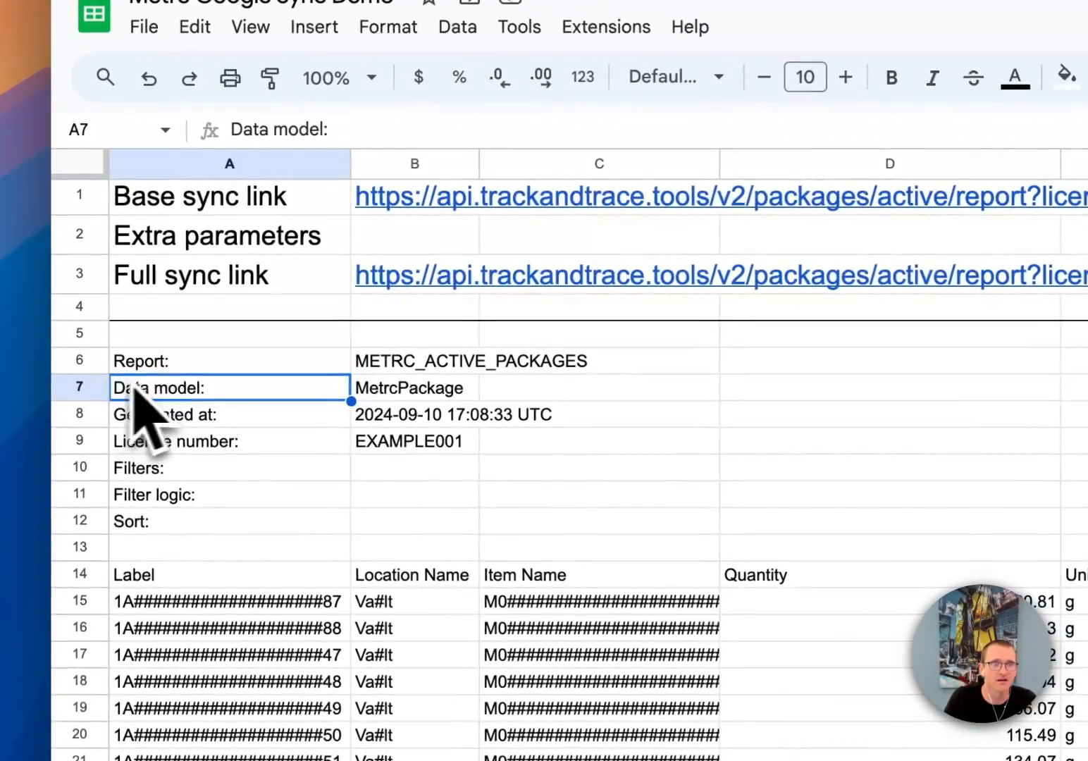
# Examine the imported report's metadata in A6:B12 and the column header row below it
pyautogui.moveTo(125, 331); pyautogui.dragTo(136, 343)
pyautogui.moveTo(176, 405); pyautogui.dragTo(398, 532)
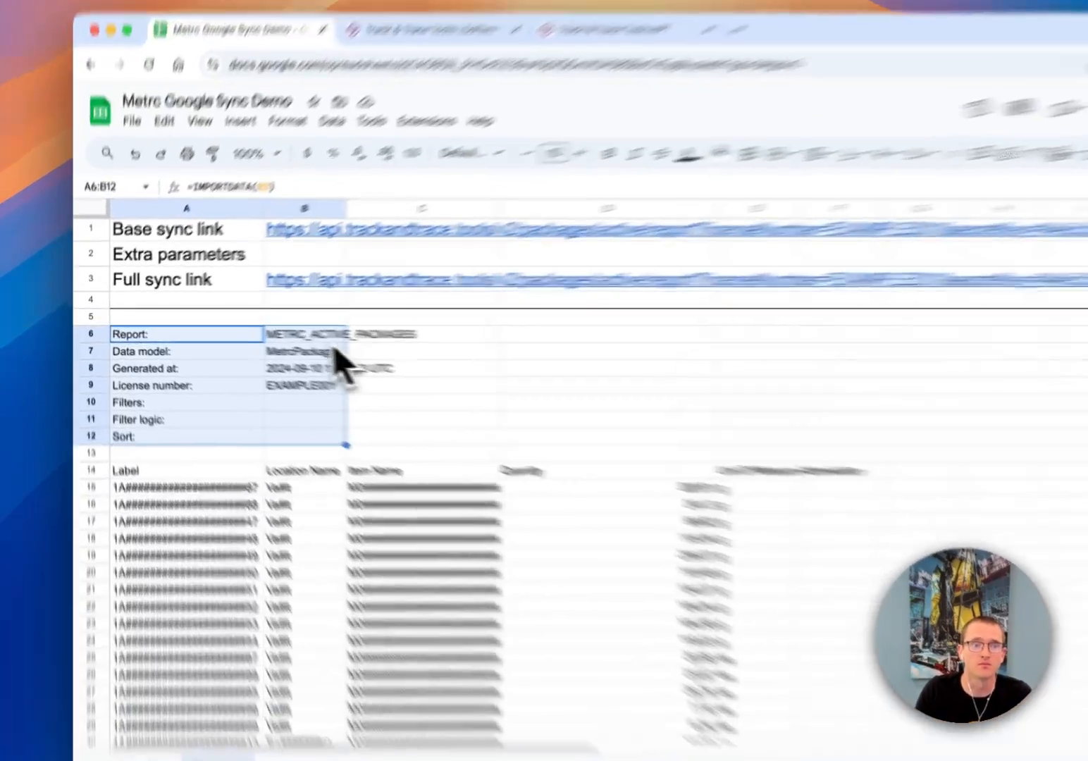
pyautogui.click(268, 332)
pyautogui.click(447, 373)
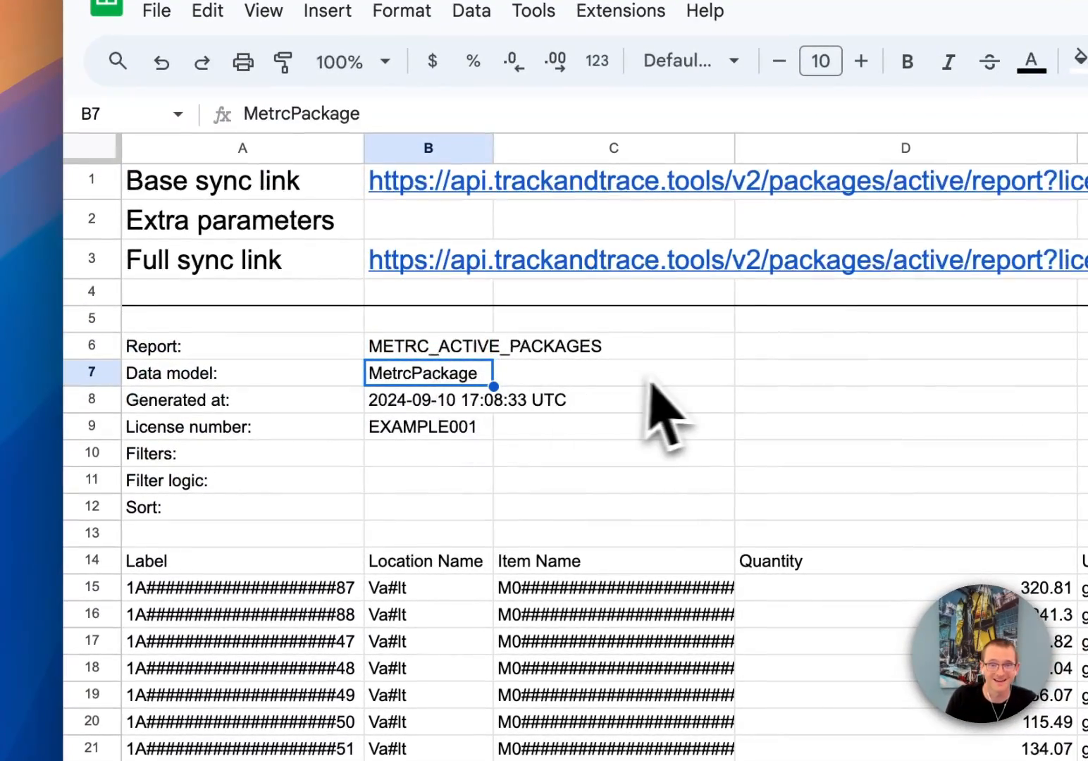
pyautogui.click(425, 404)
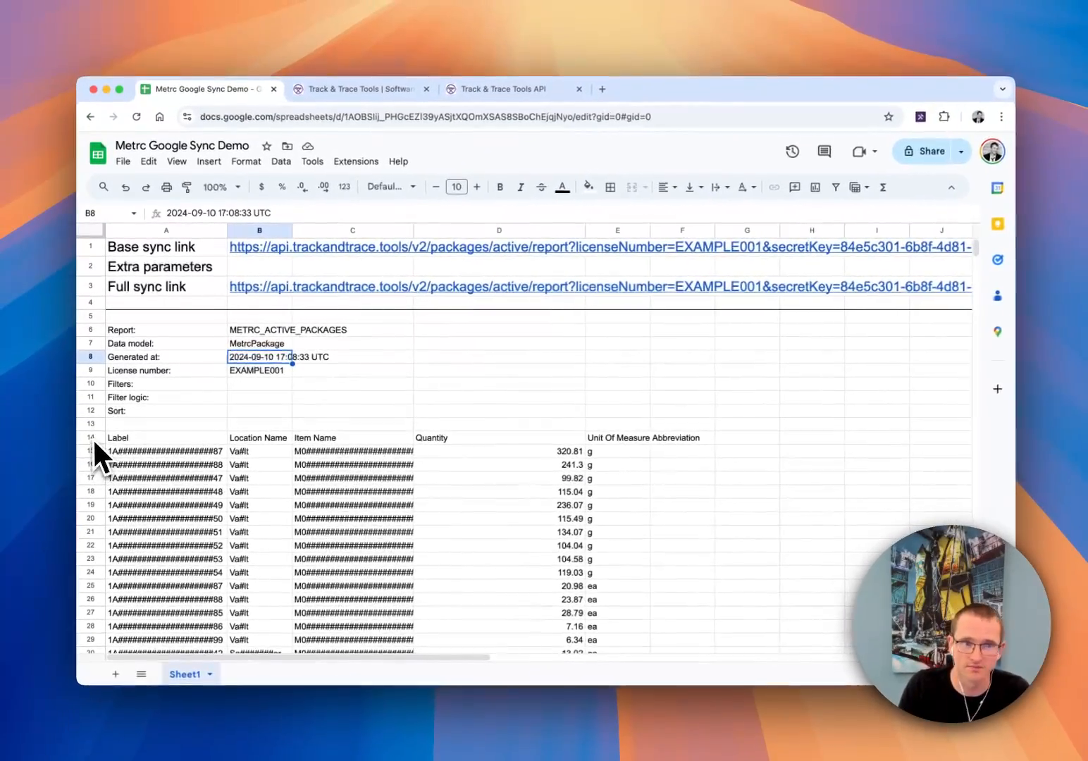
pyautogui.click(91, 437)
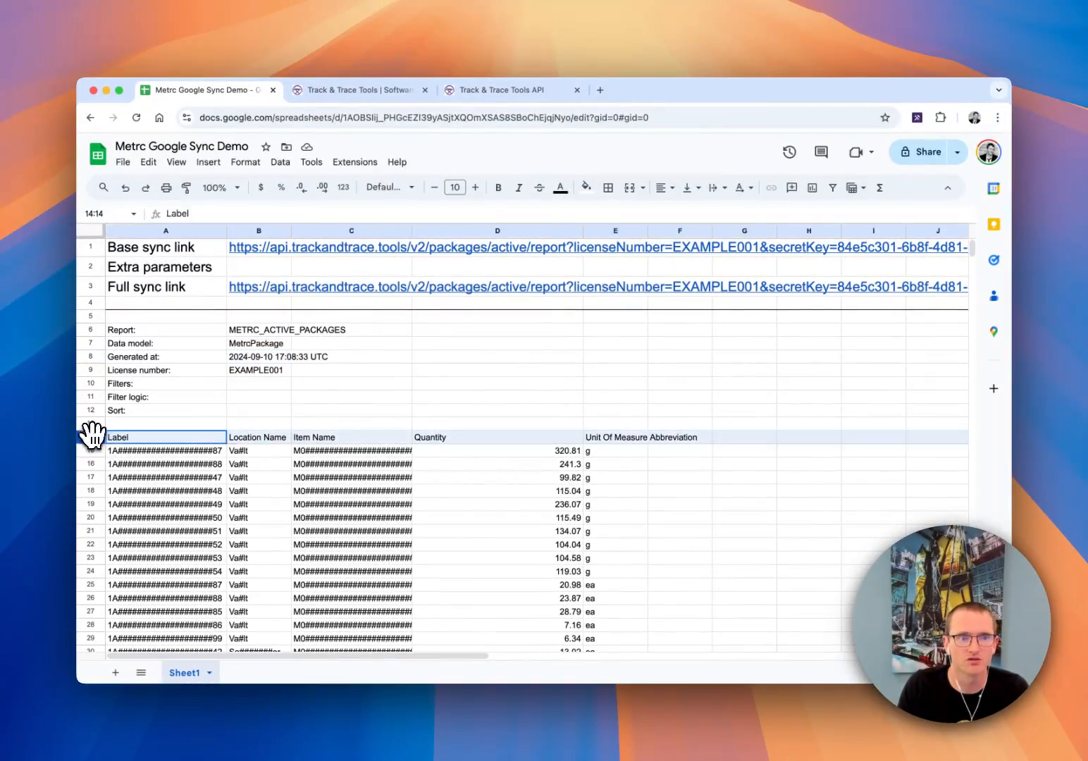
pyautogui.click(345, 411)
# Find the Reports section in the API docs and review the query parameters of the /v2/packages/active/report endpoint
pyautogui.click(473, 93)
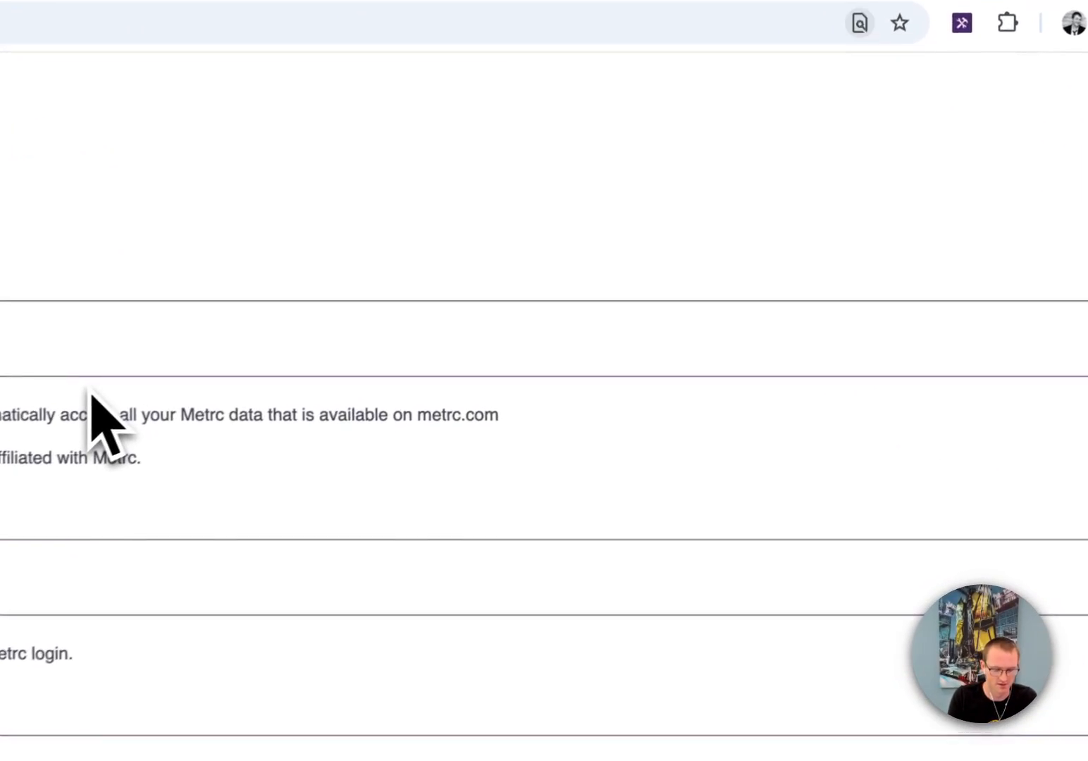
pyautogui.press('super+f')
pyautogui.write('reports')
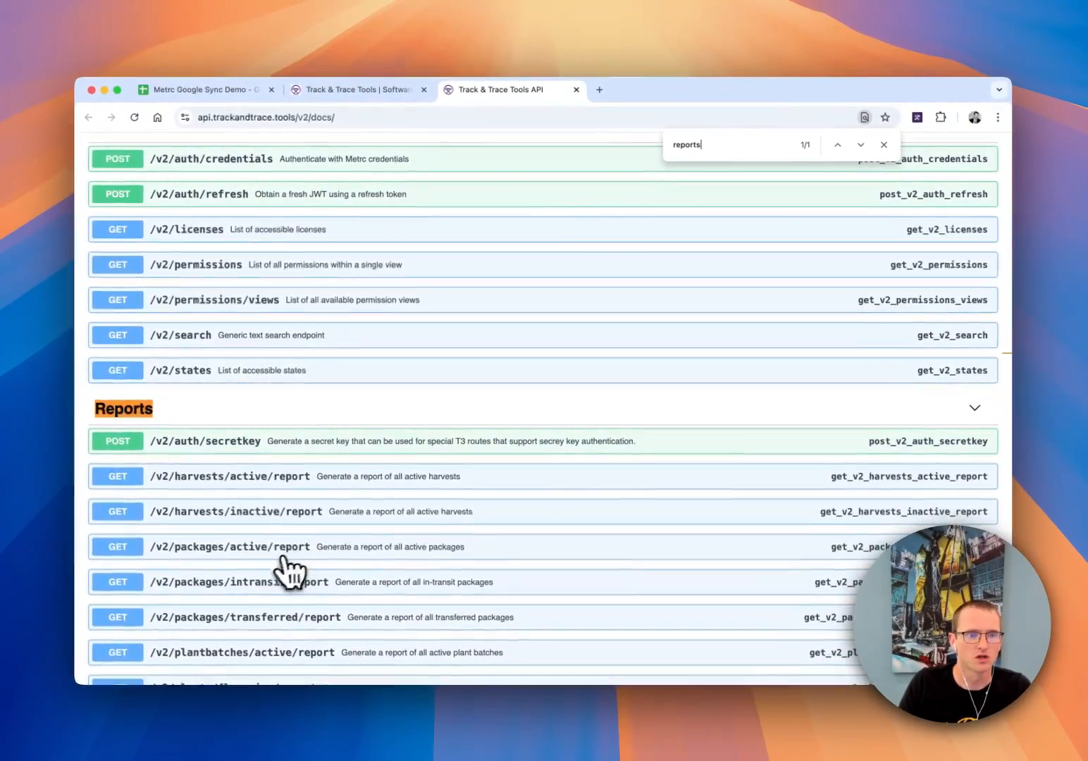
pyautogui.click(106, 633)
pyautogui.scroll(-10, 331, 677)
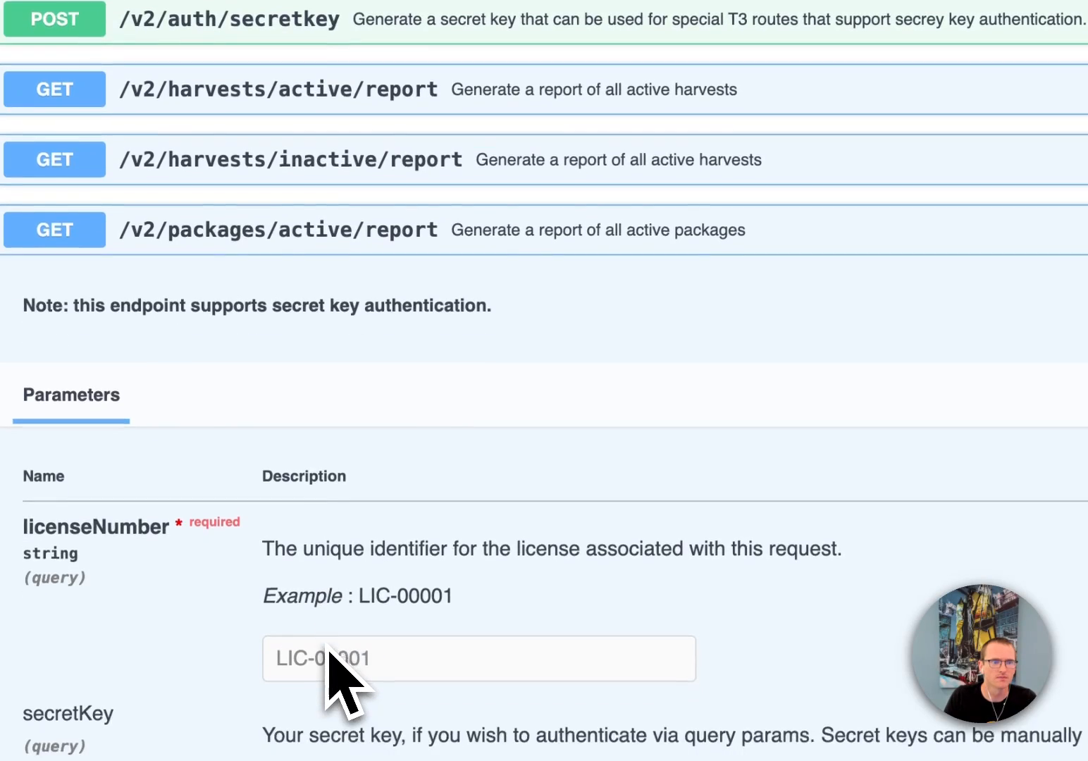
pyautogui.scroll(-5, 120, 563)
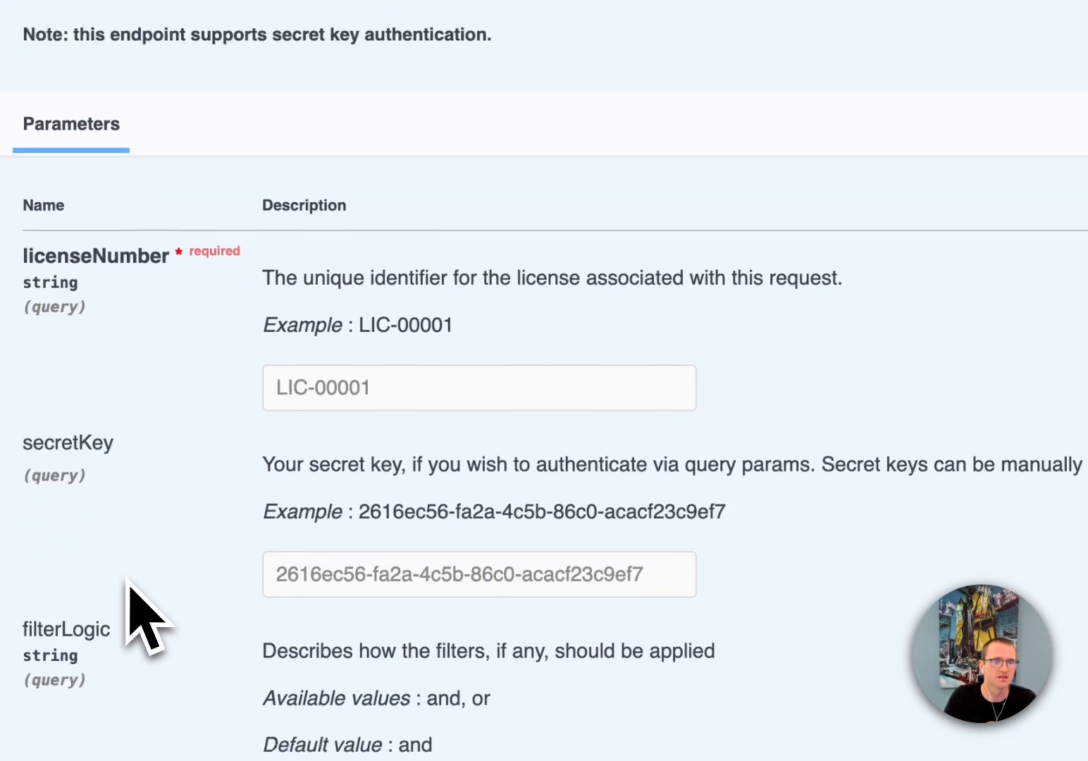
pyautogui.scroll(-8, 161, 568)
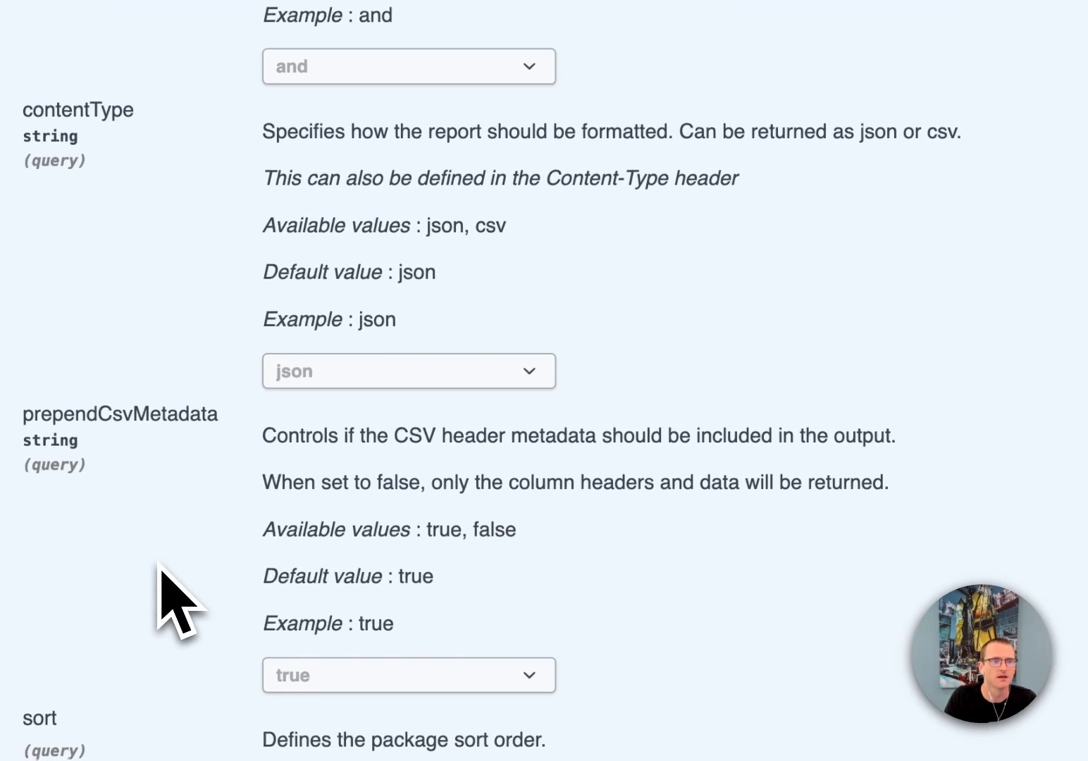
# Copy the prependCsvMetadata parameter name from the API docs and enter &prependCsvMetadata=false as the sheet's extra parameters in B2
pyautogui.doubleClick(170, 416)
pyautogui.press('super+c')
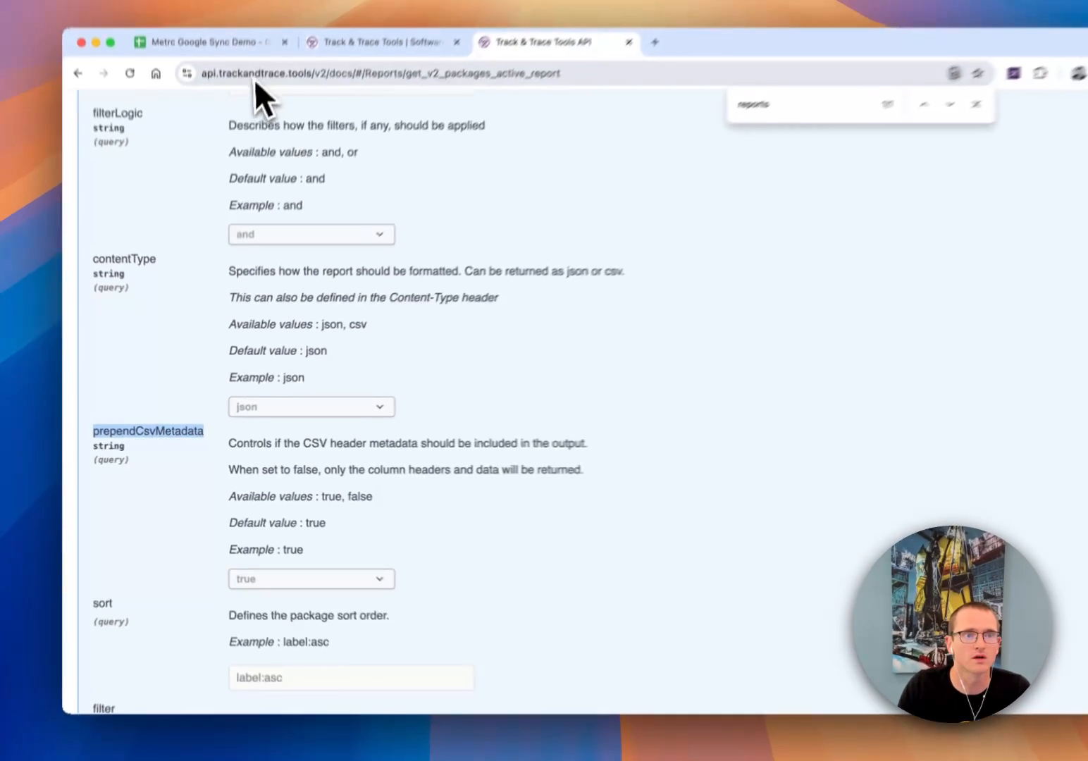
pyautogui.click(233, 44)
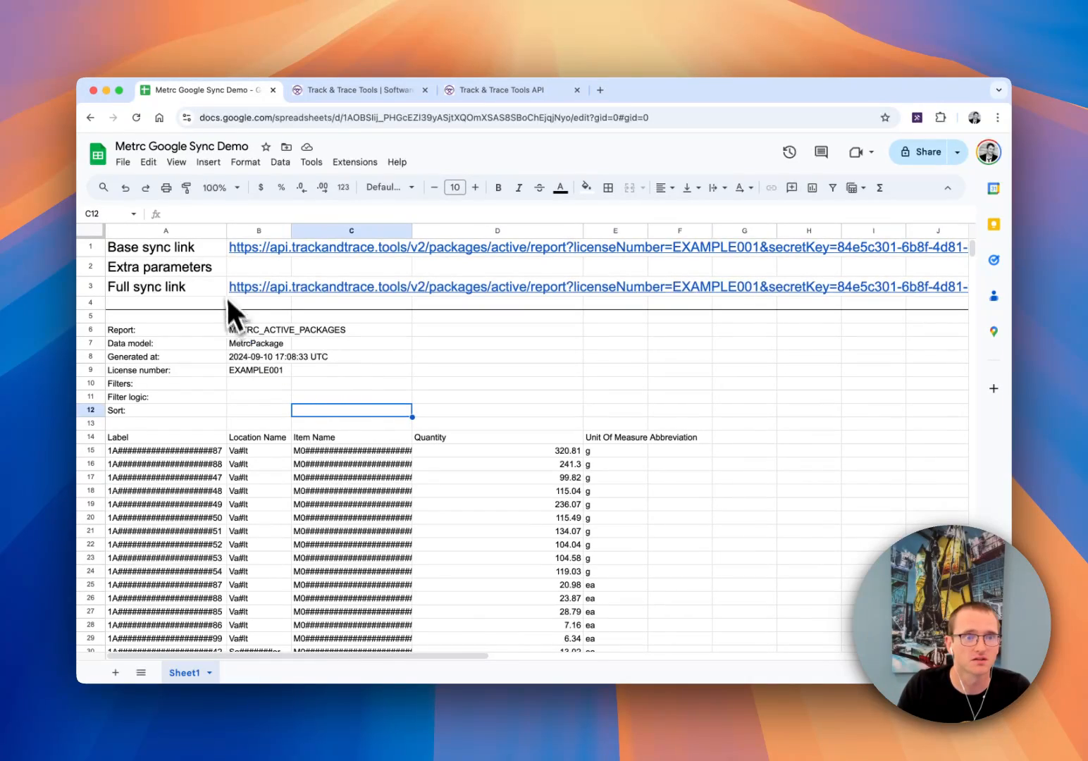
pyautogui.click(251, 269)
pyautogui.write('&')
pyautogui.press('super+v')
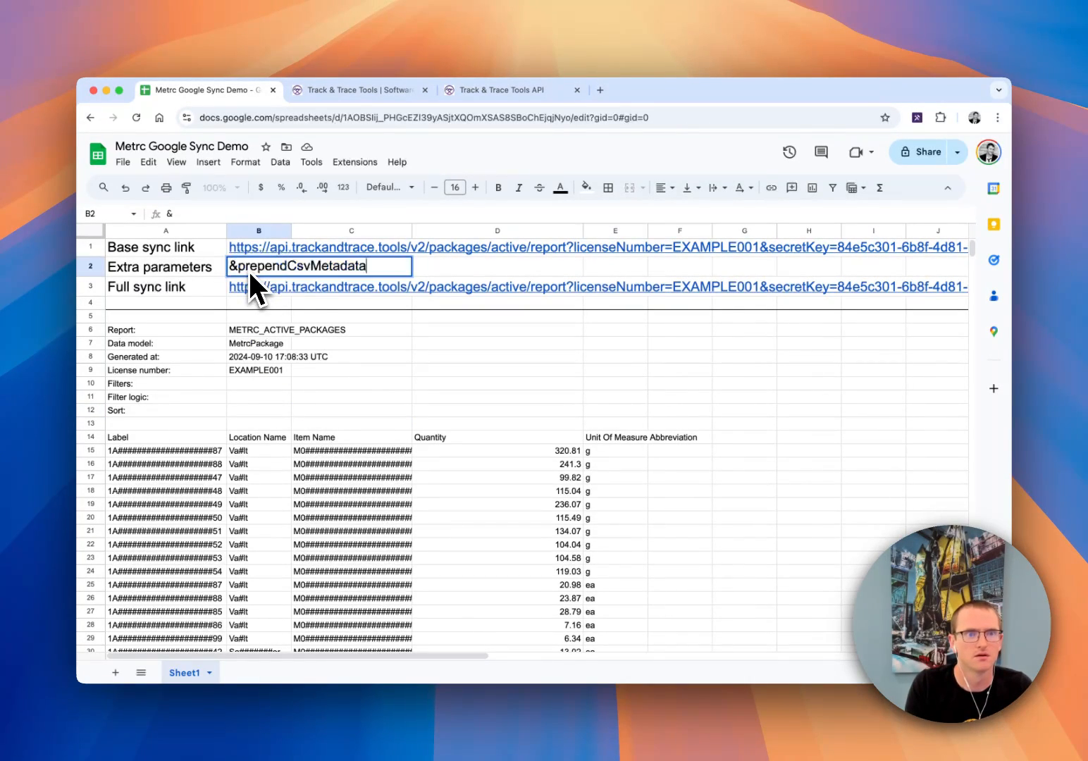
pyautogui.write('=false')
pyautogui.press('Return')
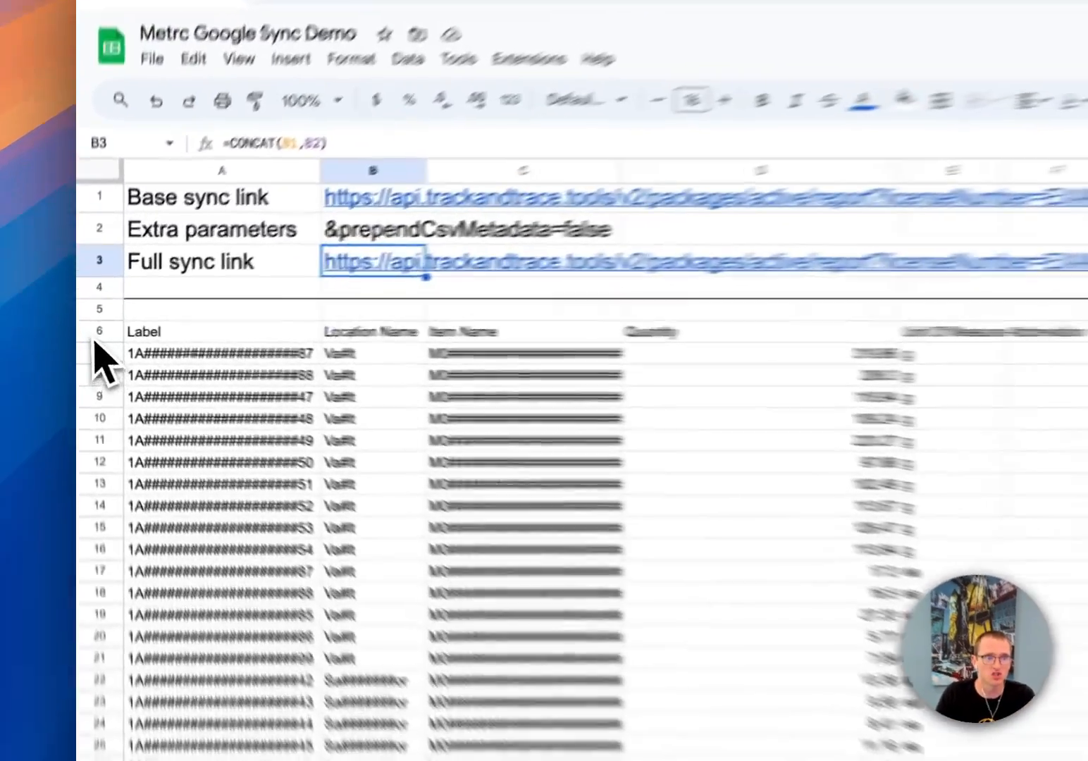
# Check the header row of the imported data, clear the extra parameters in B2, and select the header row in row 14
pyautogui.click(90, 330)
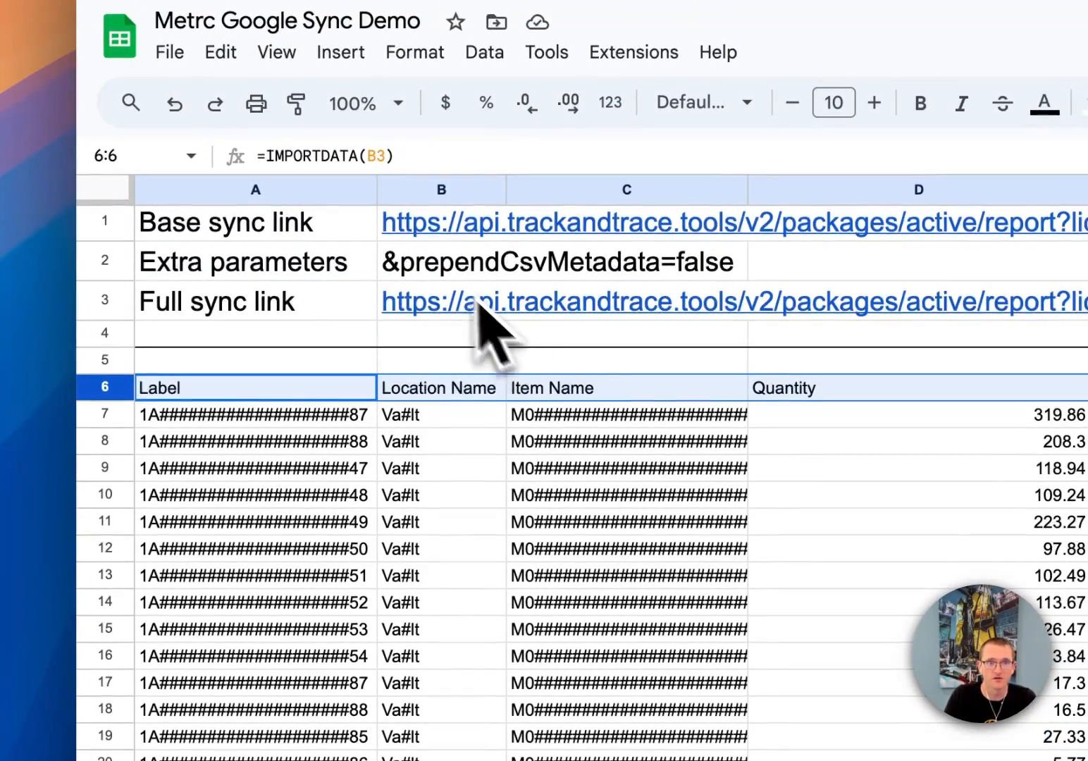
pyautogui.click(443, 276)
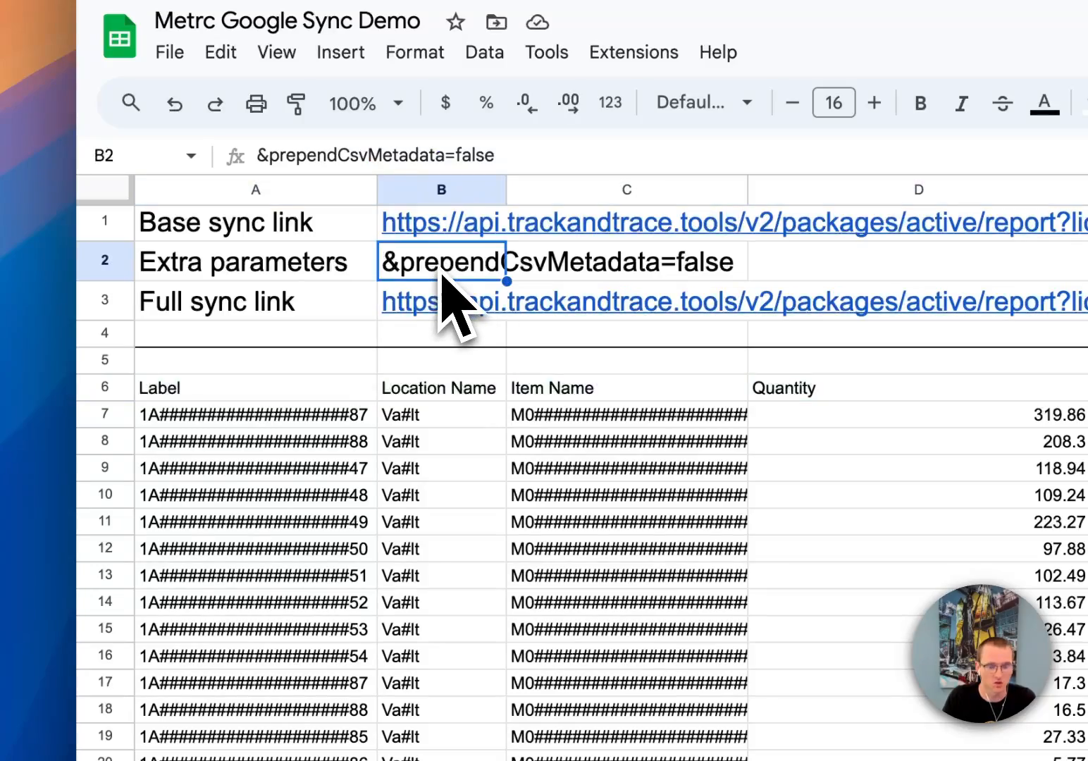
pyautogui.press('Delete')
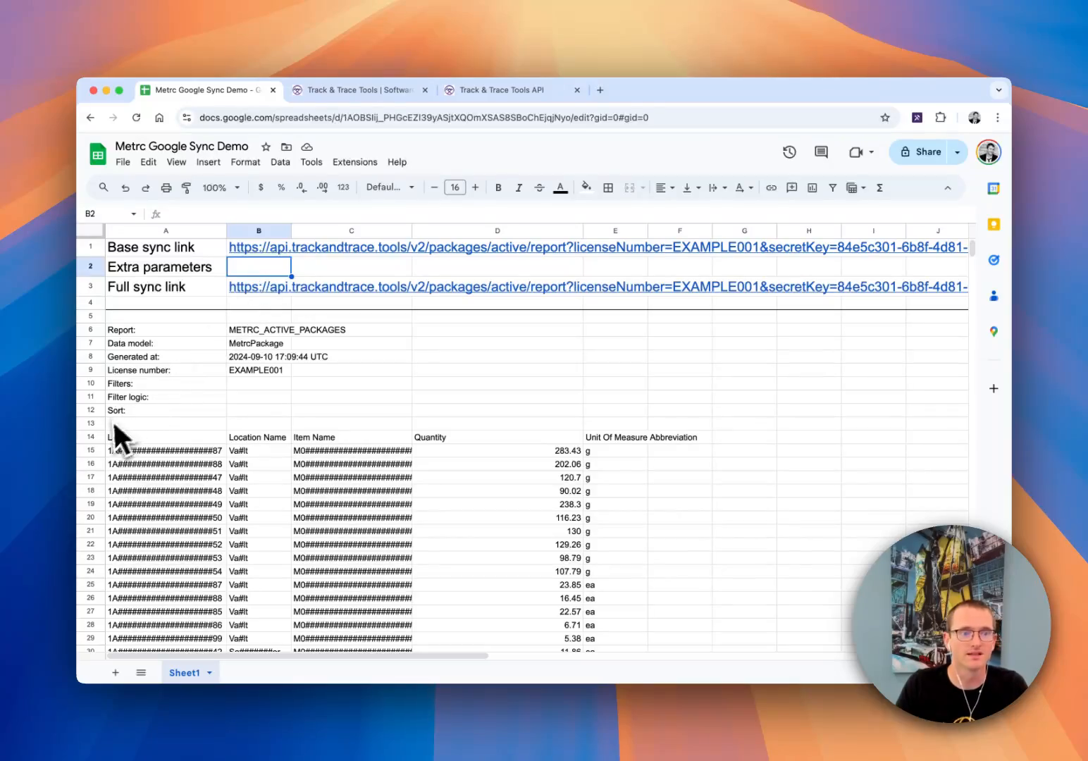
pyautogui.click(92, 437)
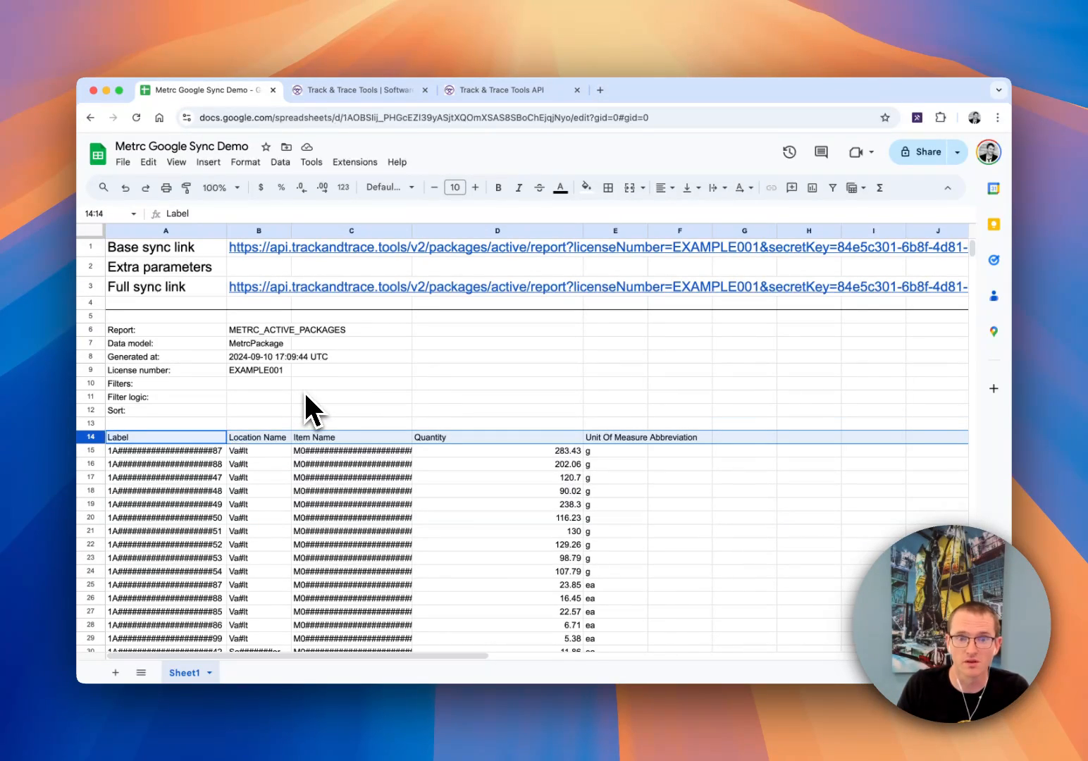
# Review the fieldnames query parameter and its default value in the API docs for the active packages report
pyautogui.click(484, 92)
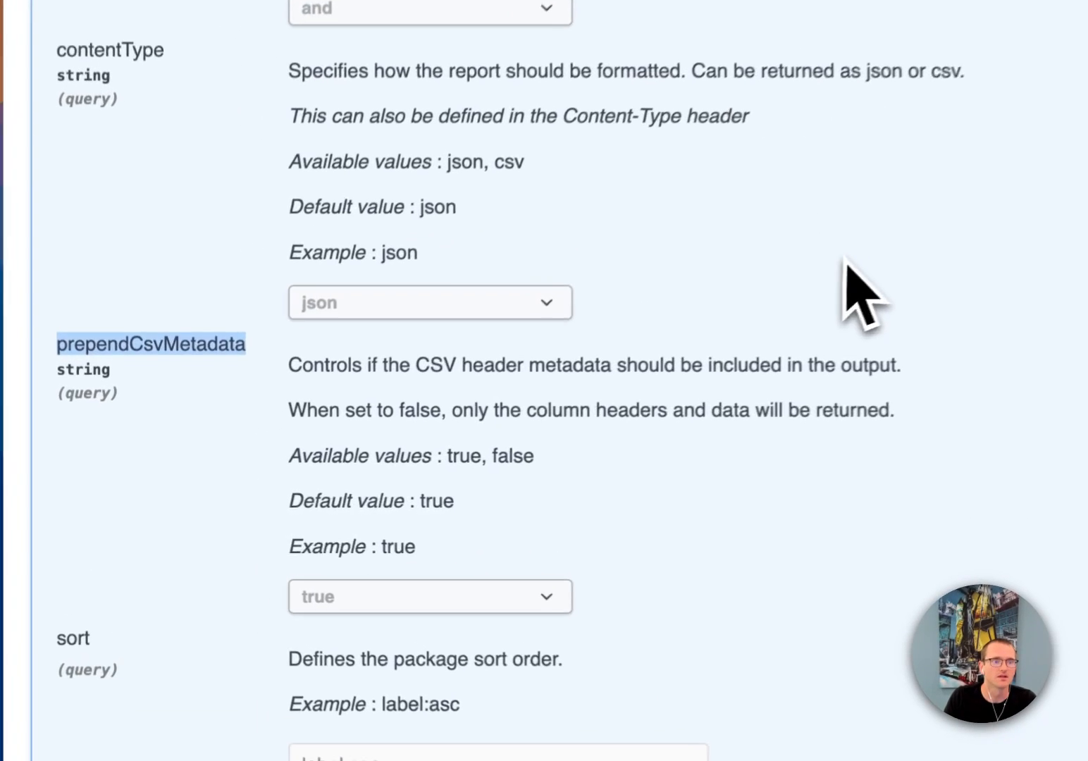
pyautogui.scroll(-5, 508, 416)
pyautogui.scroll(-2, 803, 416)
pyautogui.doubleClick(93, 386)
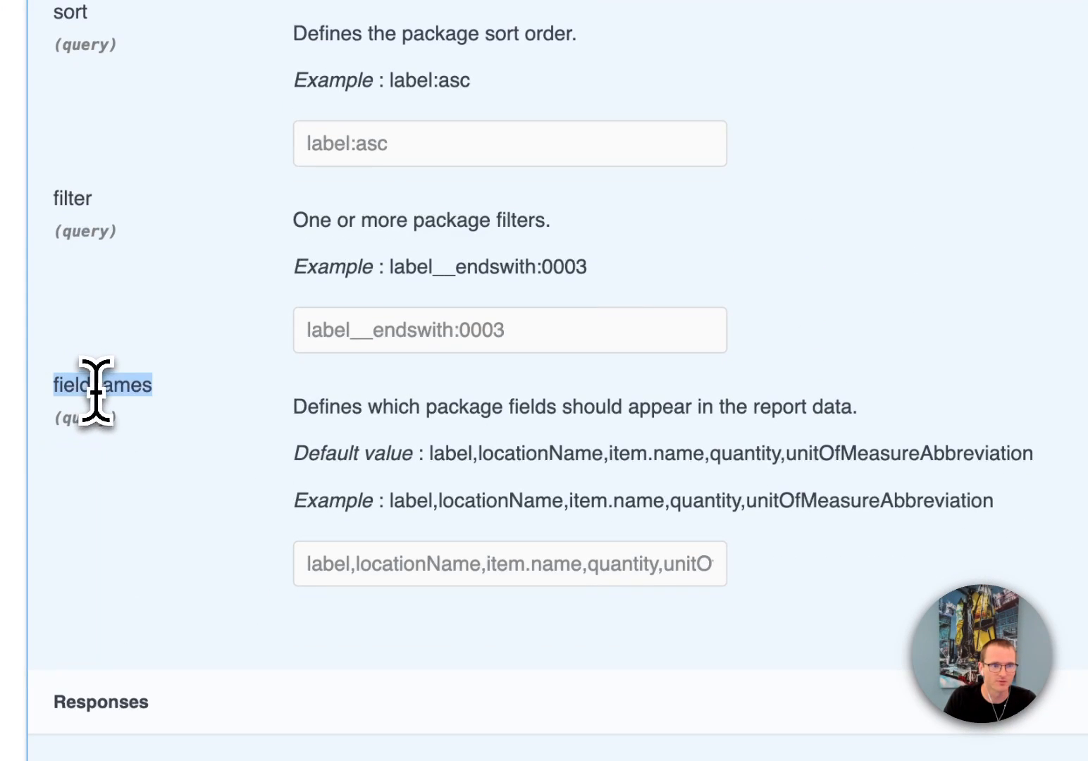
pyautogui.click(186, 493)
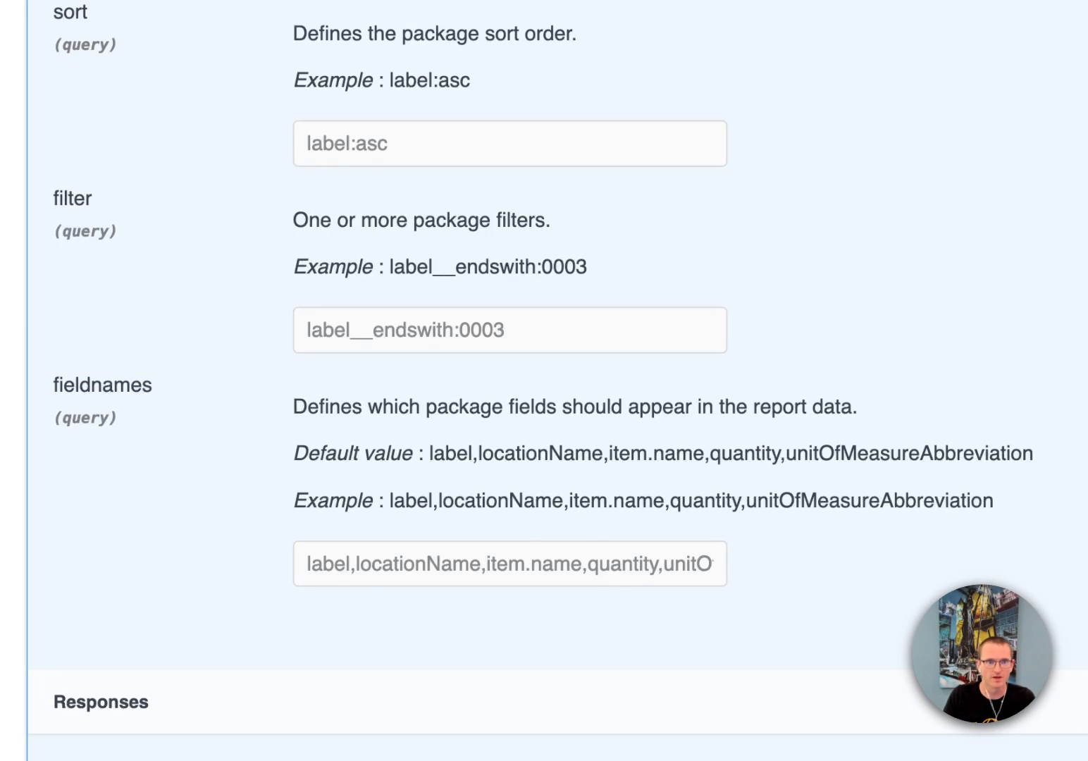
pyautogui.moveTo(1036, 454); pyautogui.dragTo(422, 454)
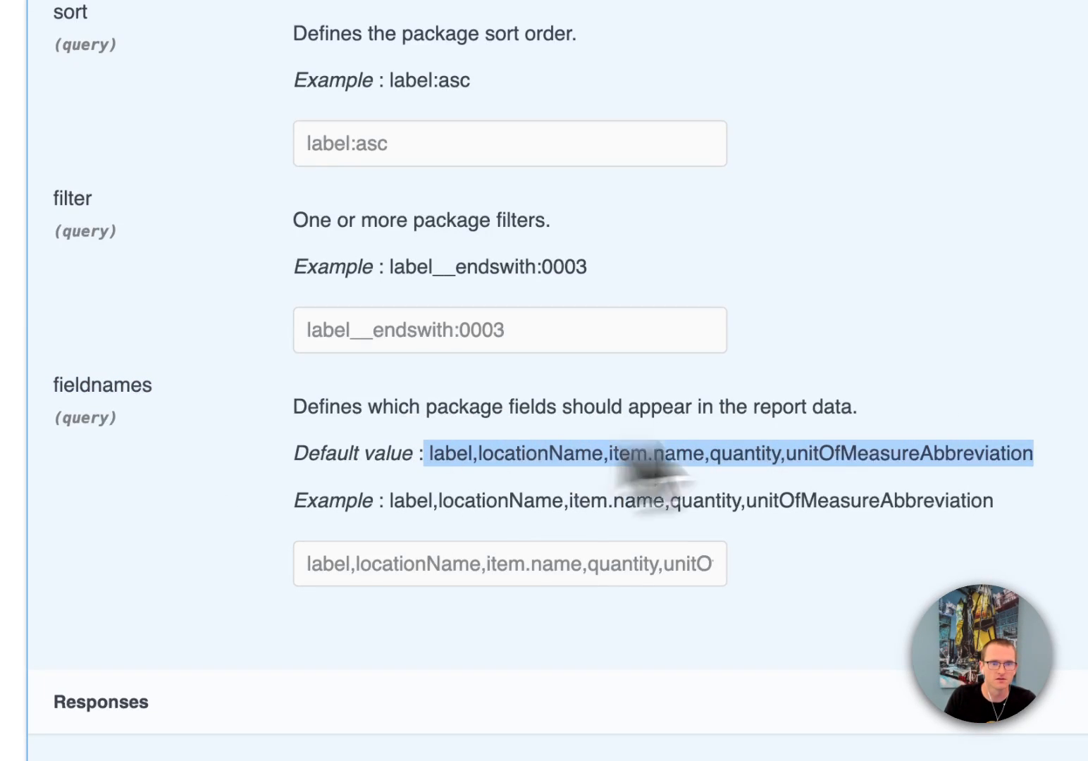
pyautogui.click(1067, 403)
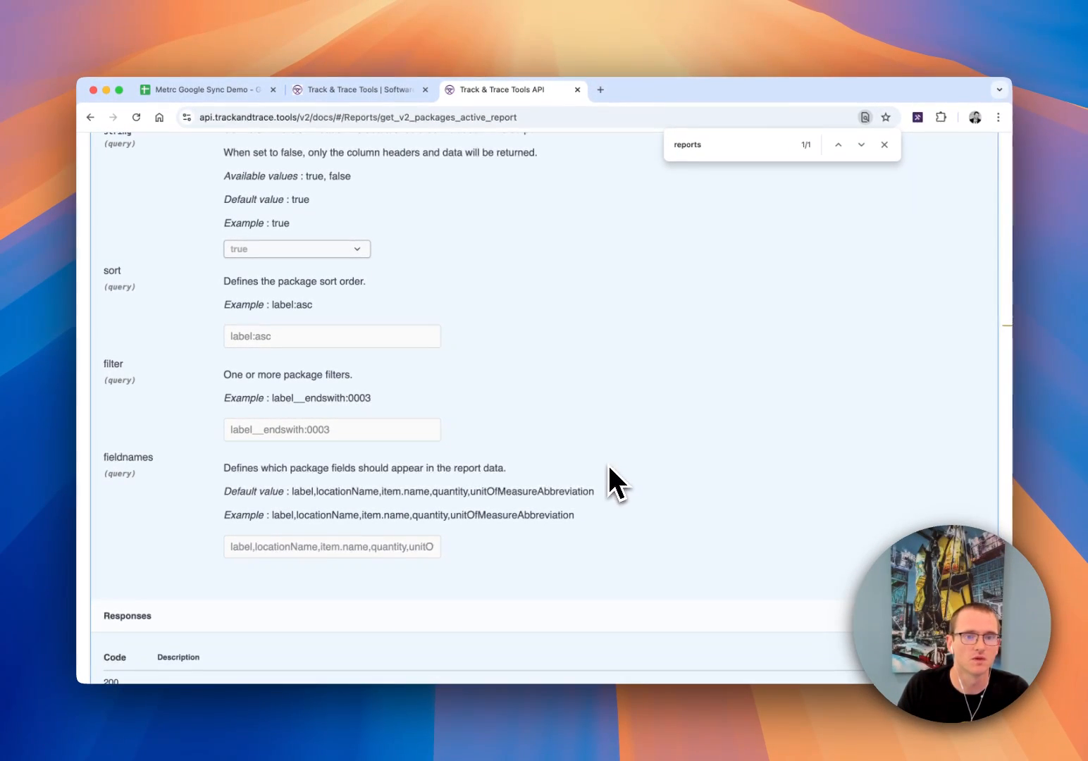
# Check the report's data model in B7 of the sheet and search the API docs for metrcpackage
pyautogui.click(161, 94)
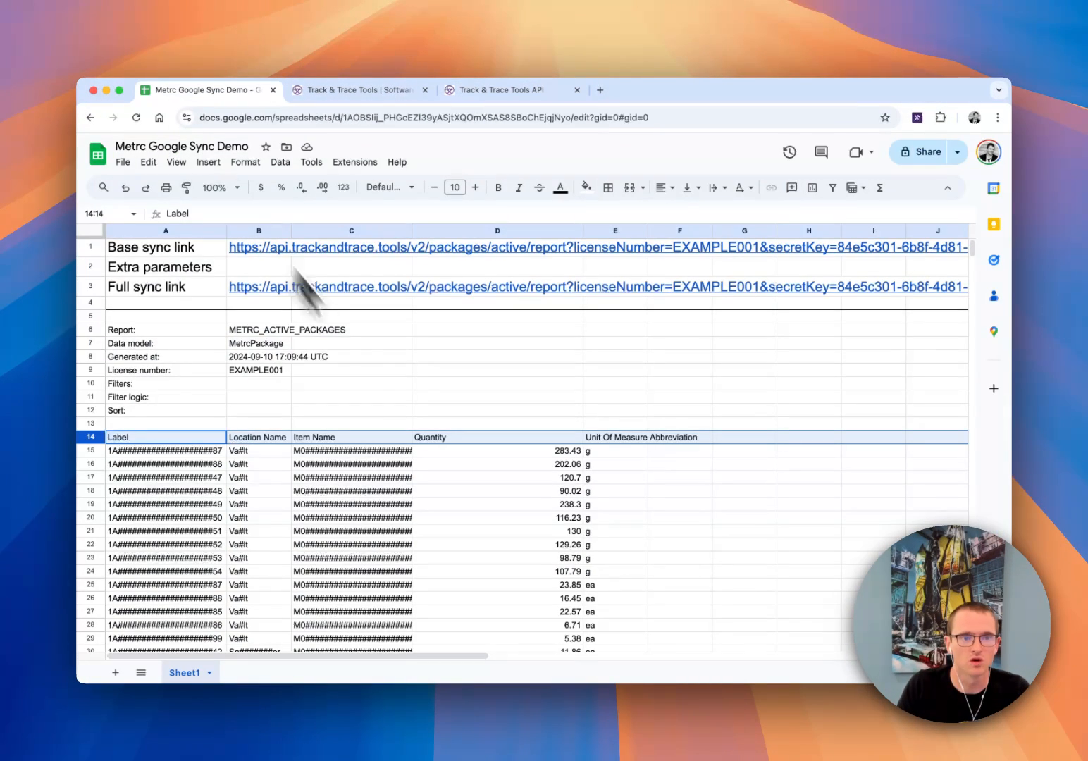
pyautogui.click(479, 401)
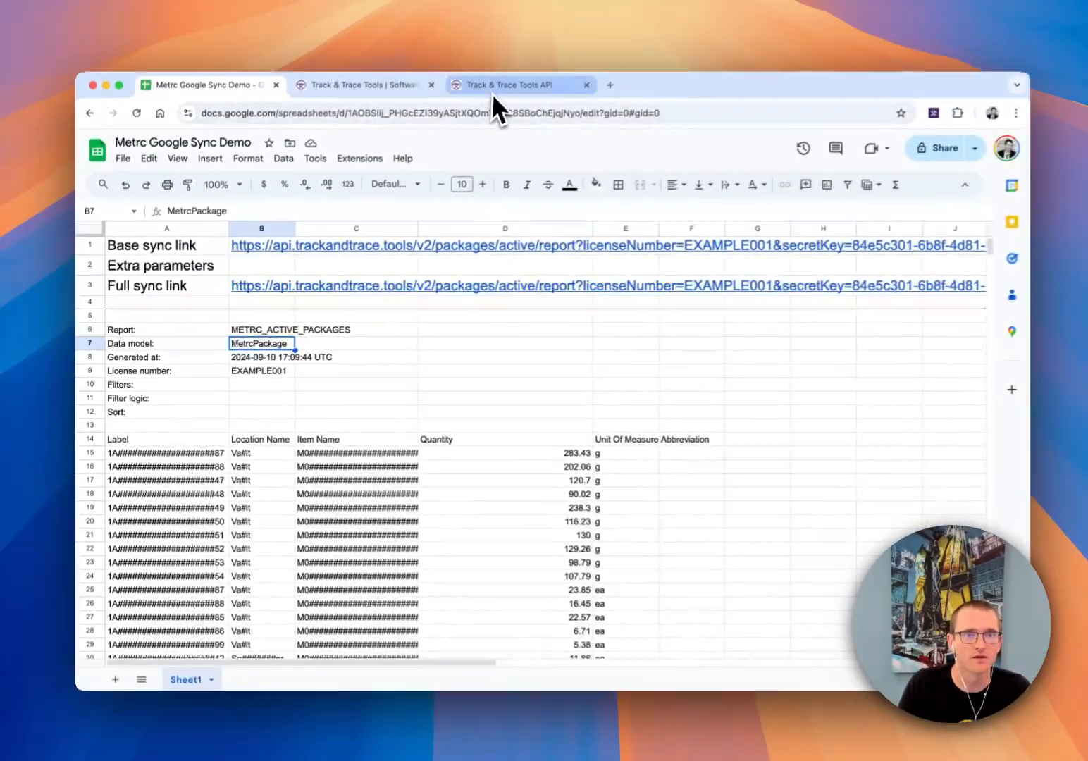
pyautogui.click(492, 92)
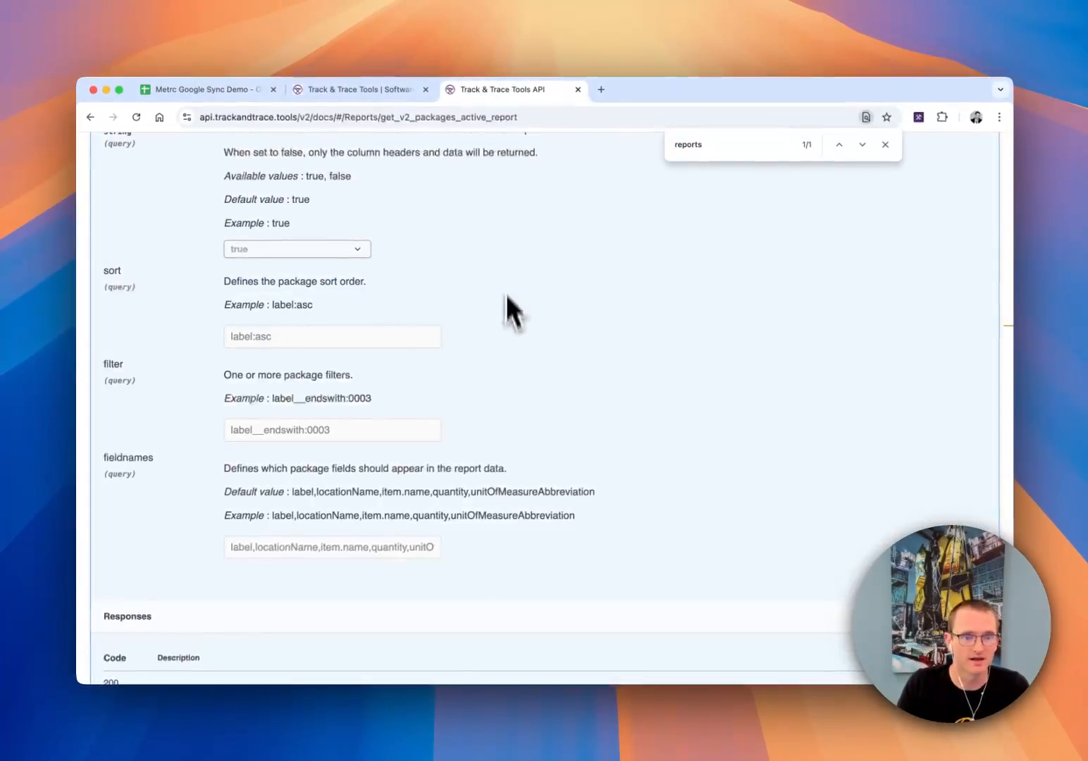
pyautogui.press('super+f')
pyautogui.write('metrcpack')
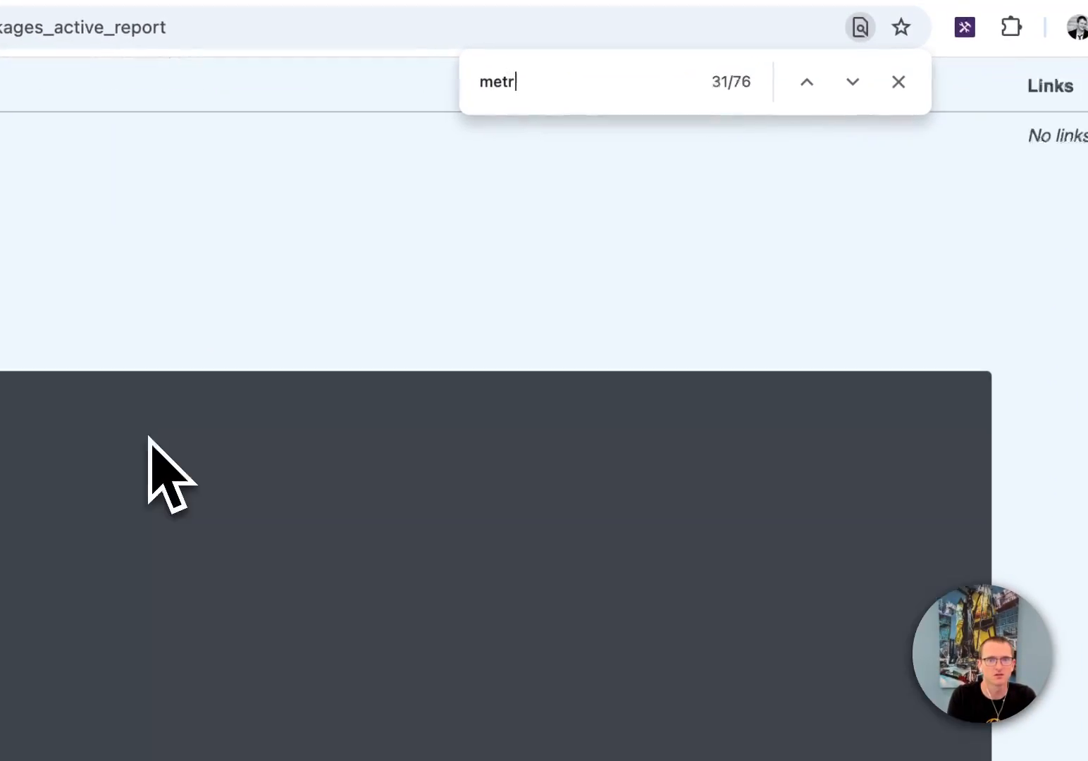
pyautogui.write('age')
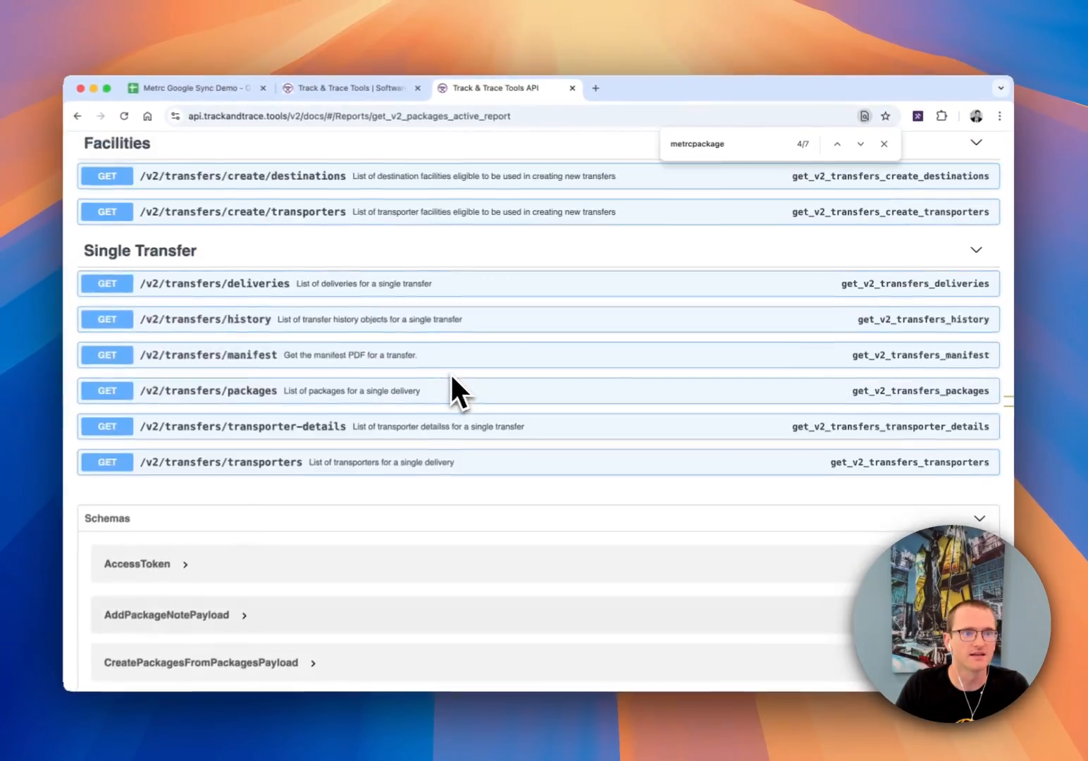
# Expand the MetrcPackage schema in the API docs, review its available fields, and close the page search
pyautogui.scroll(-15, 171, 535)
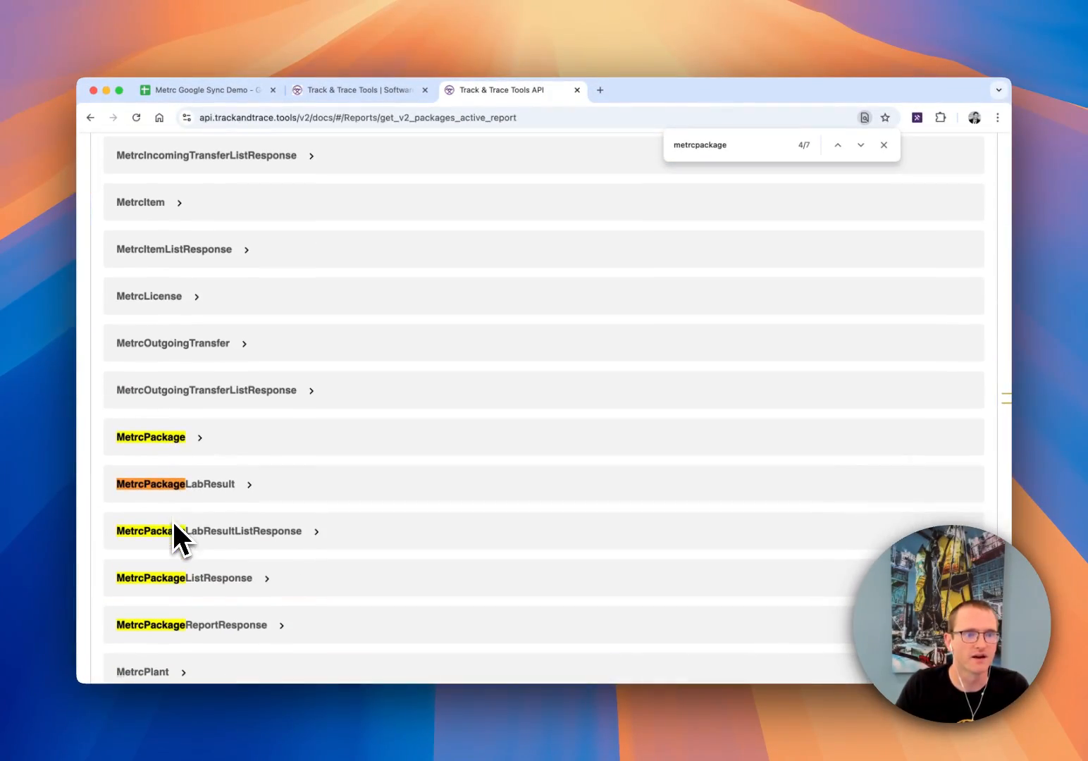
pyautogui.click(191, 451)
pyautogui.scroll(10, 232, 399)
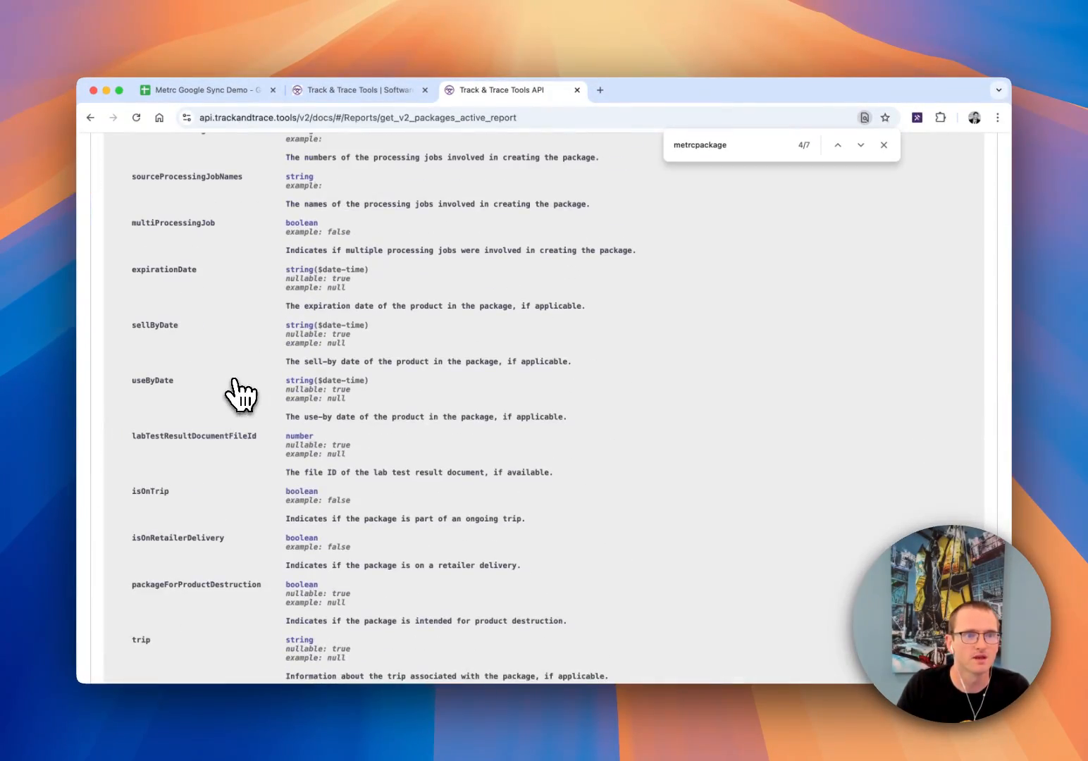
pyautogui.scroll(20, 180, 418)
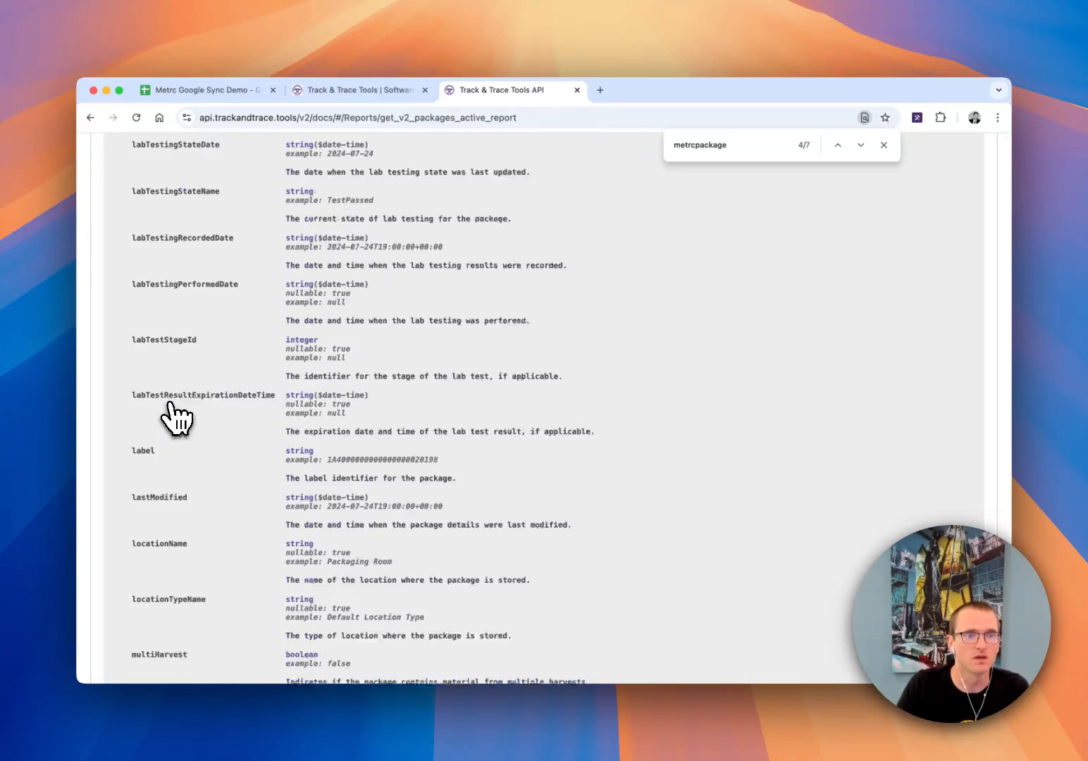
pyautogui.scroll(20, 176, 418)
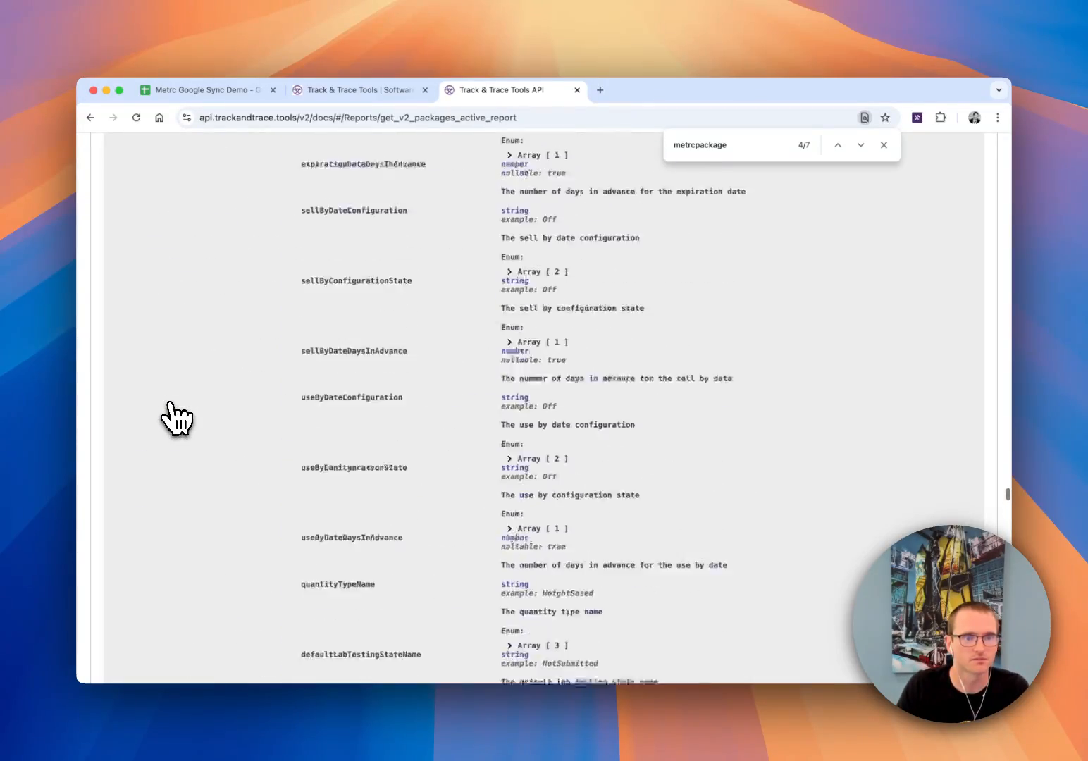
pyautogui.press('Escape')
# Enter &fieldnames=label,locationNamez,item.name,item.productCategoryName,quantity,labTestingStateName,sourcePackageLabels in B2 of the sheet and inspect the import cell A6
pyautogui.click(212, 90)
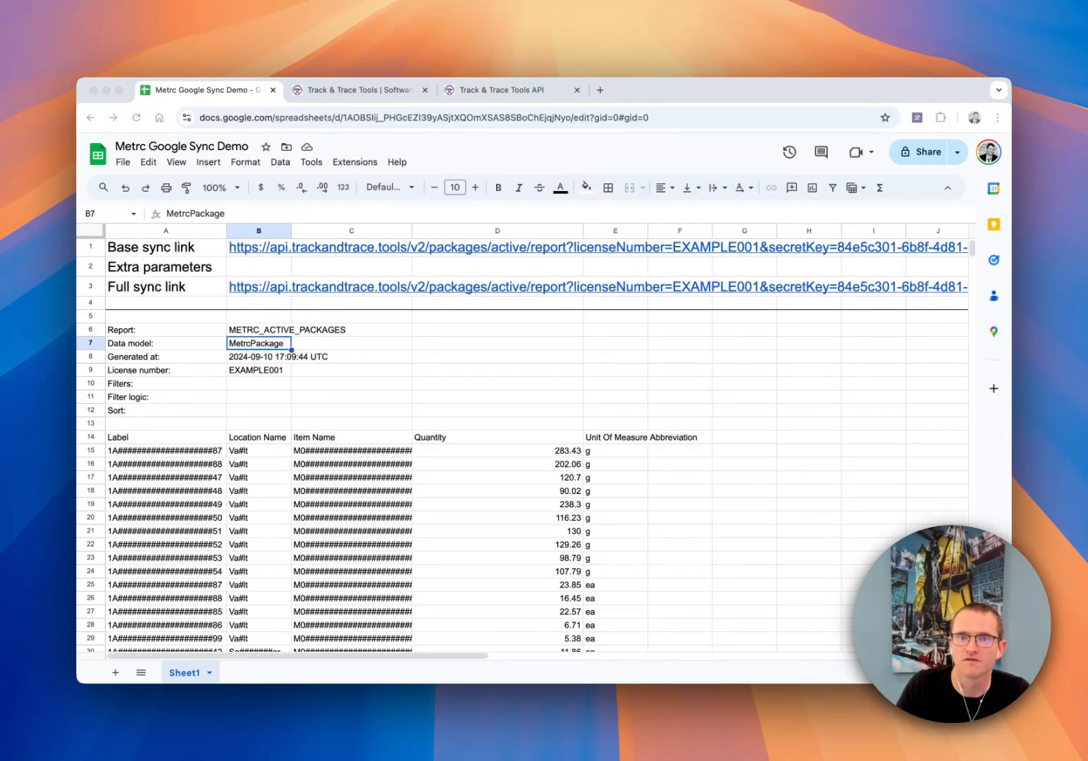
pyautogui.click(261, 269)
pyautogui.write('&fieldnames=label,locationNamez,item.name,item.productCategoryName,quantity,labTestingStateName,sourcePackageLabels')
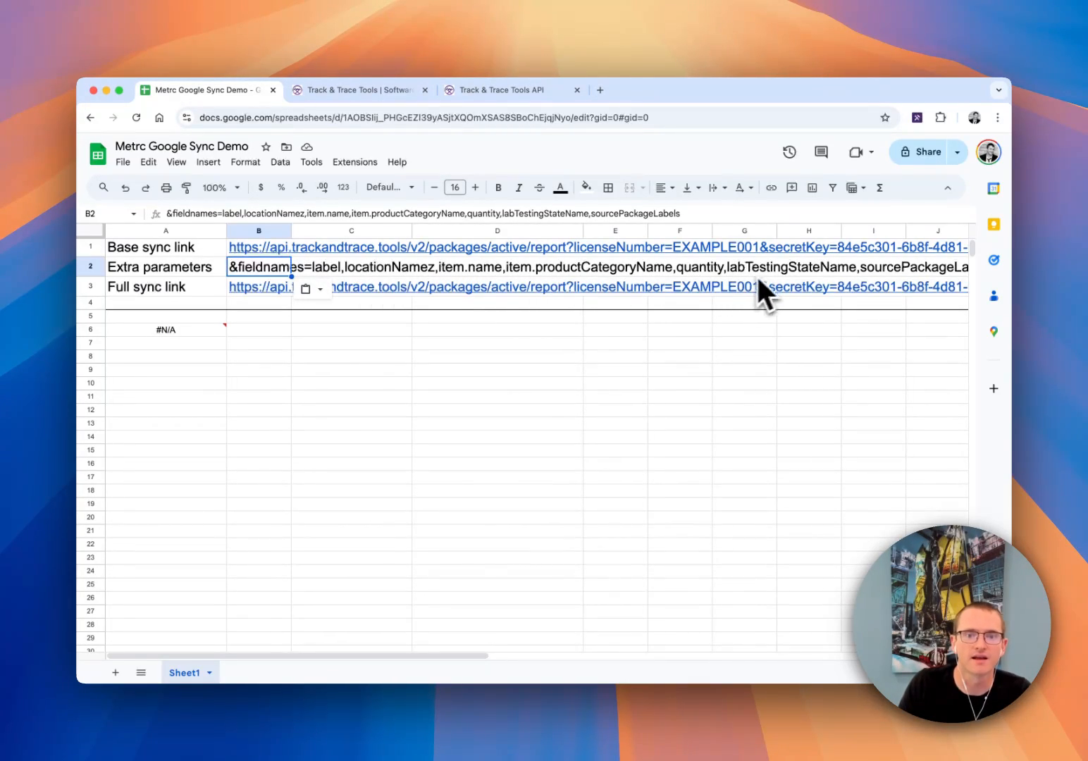
pyautogui.moveTo(212, 334)
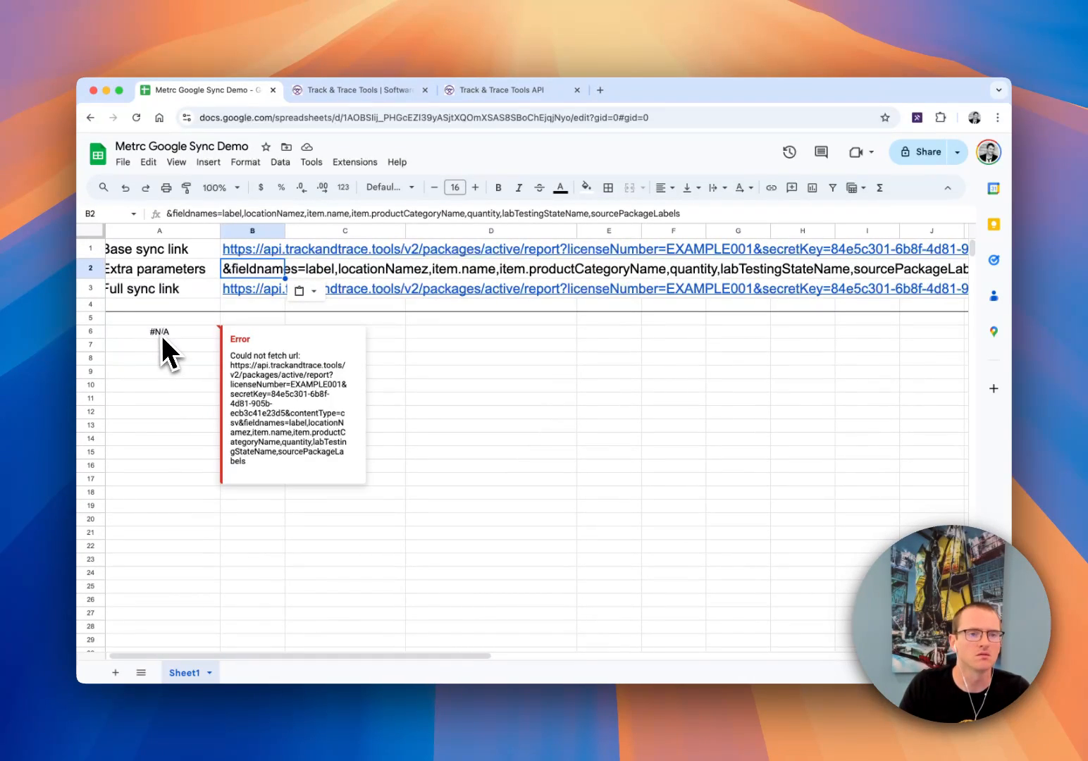
pyautogui.moveTo(173, 332)
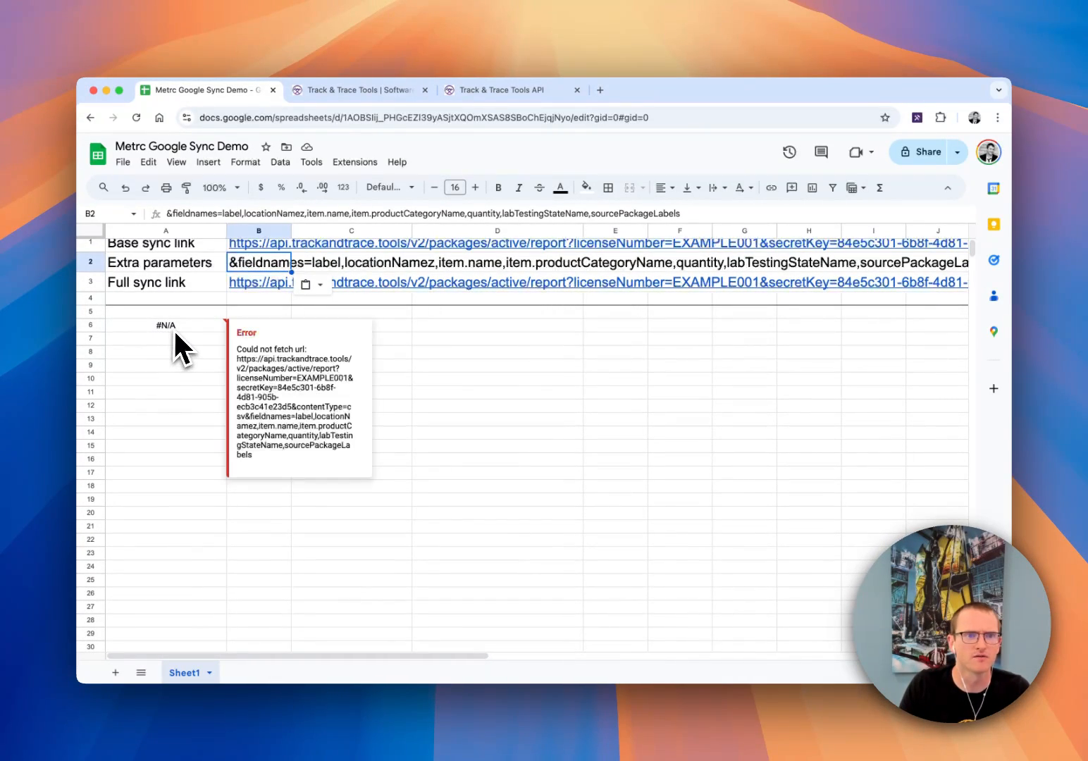
# Open the full sync link from B3, including its secret key, in a new browser tab and pretty-print the API response
pyautogui.click(278, 279)
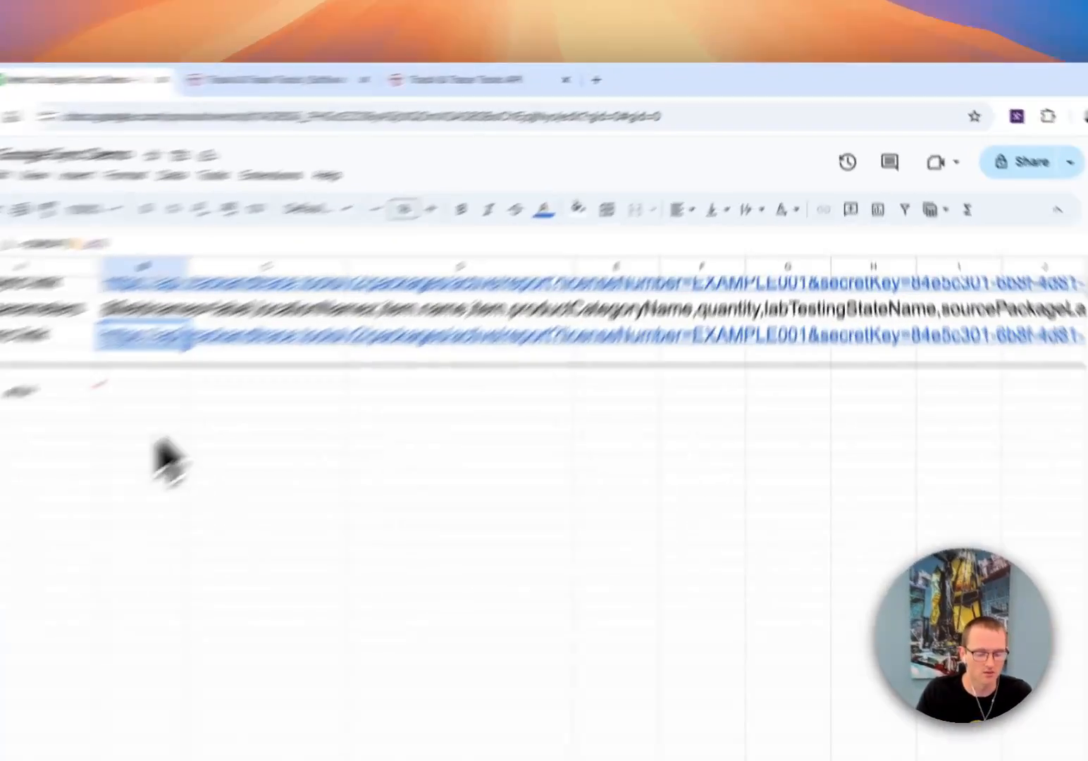
pyautogui.press('super+t')
pyautogui.press('super+v')
pyautogui.press('Return')
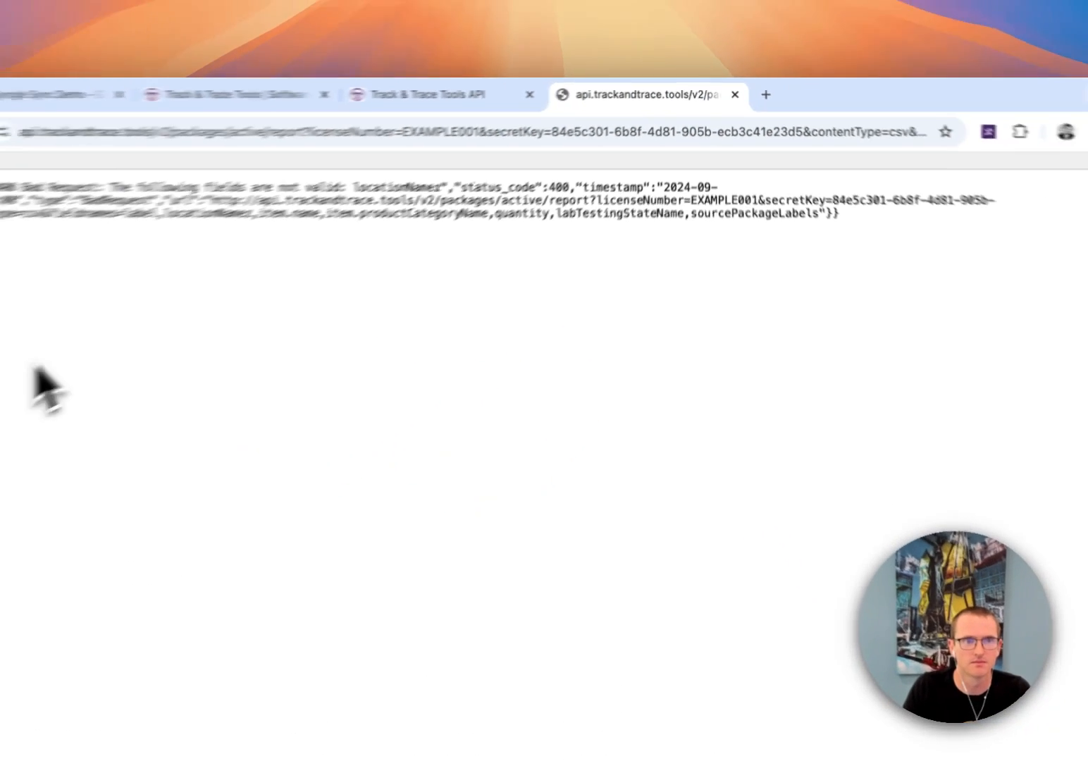
pyautogui.click(124, 141)
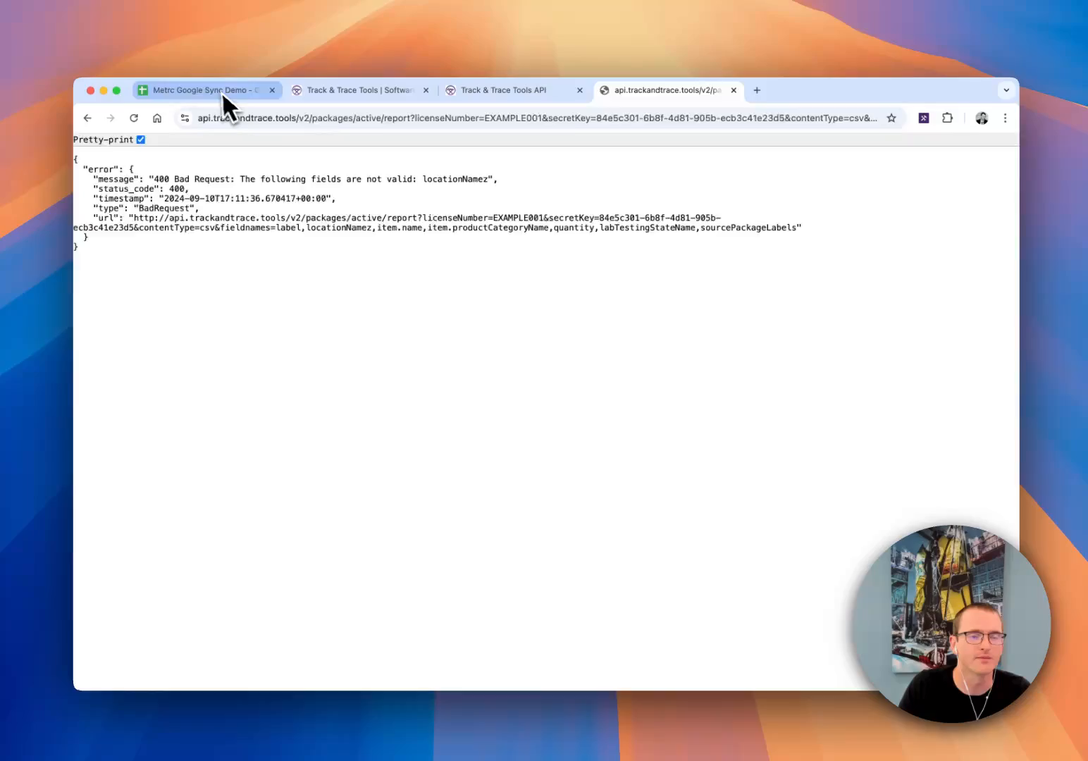
# Correct the field name locationNamez to locationName in the sheet's extra parameters in B2
pyautogui.click(222, 91)
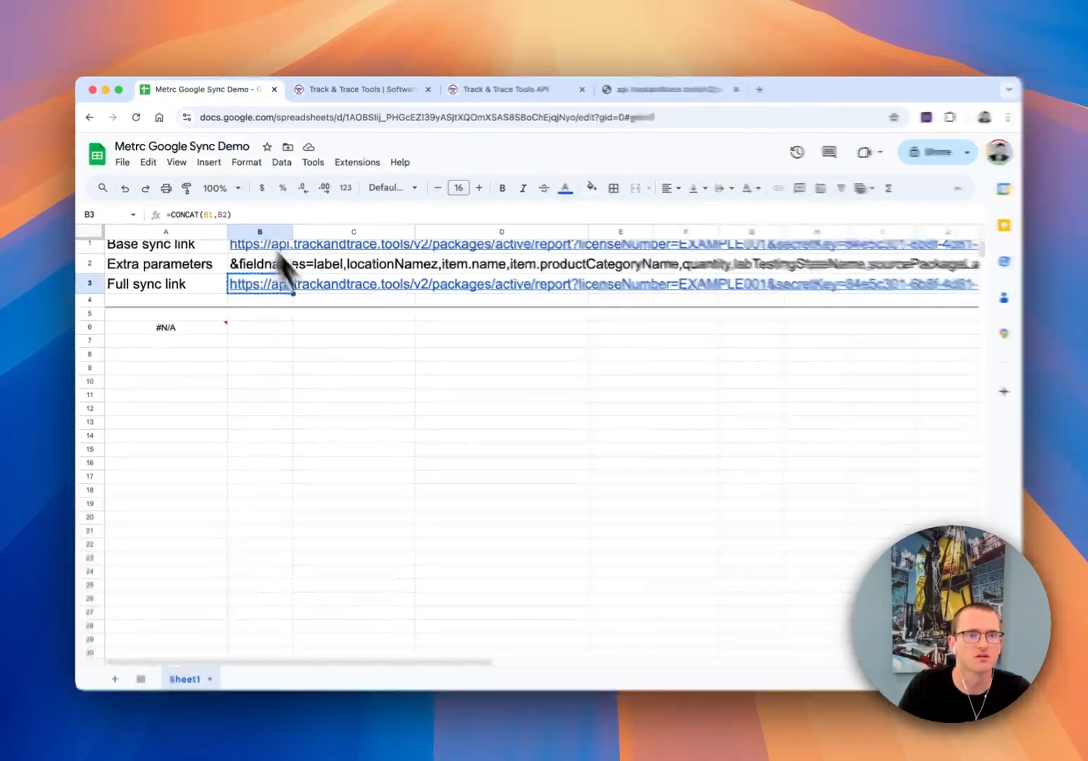
pyautogui.click(260, 274)
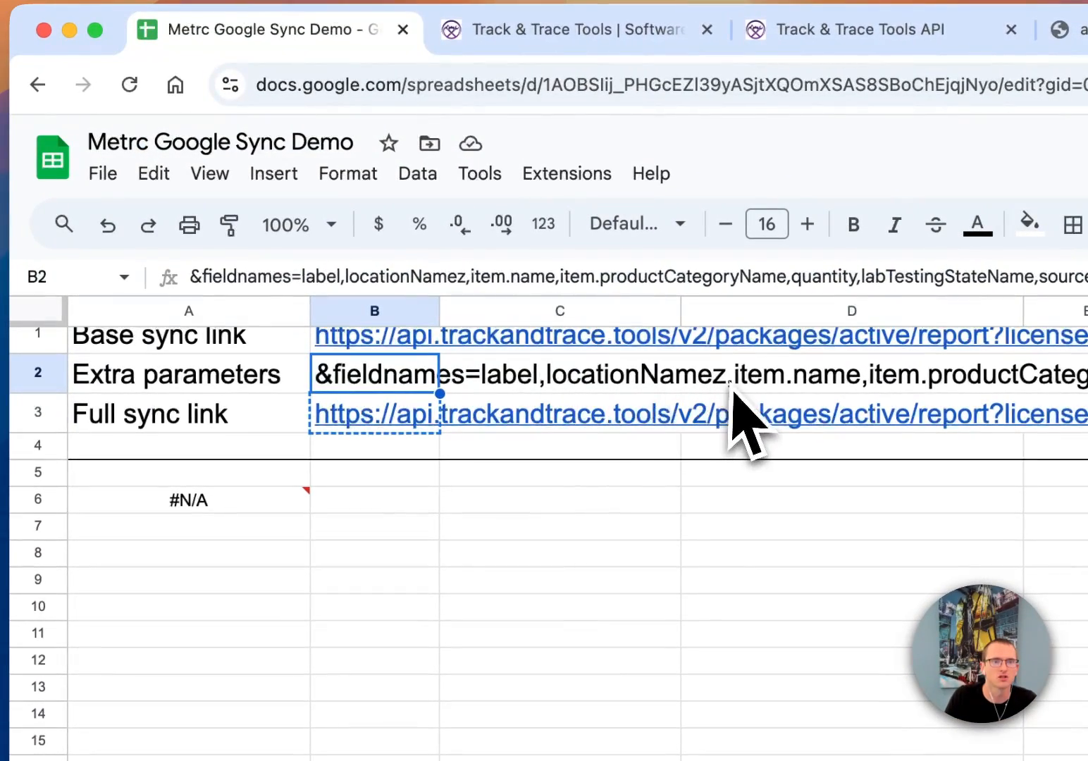
pyautogui.click(458, 278)
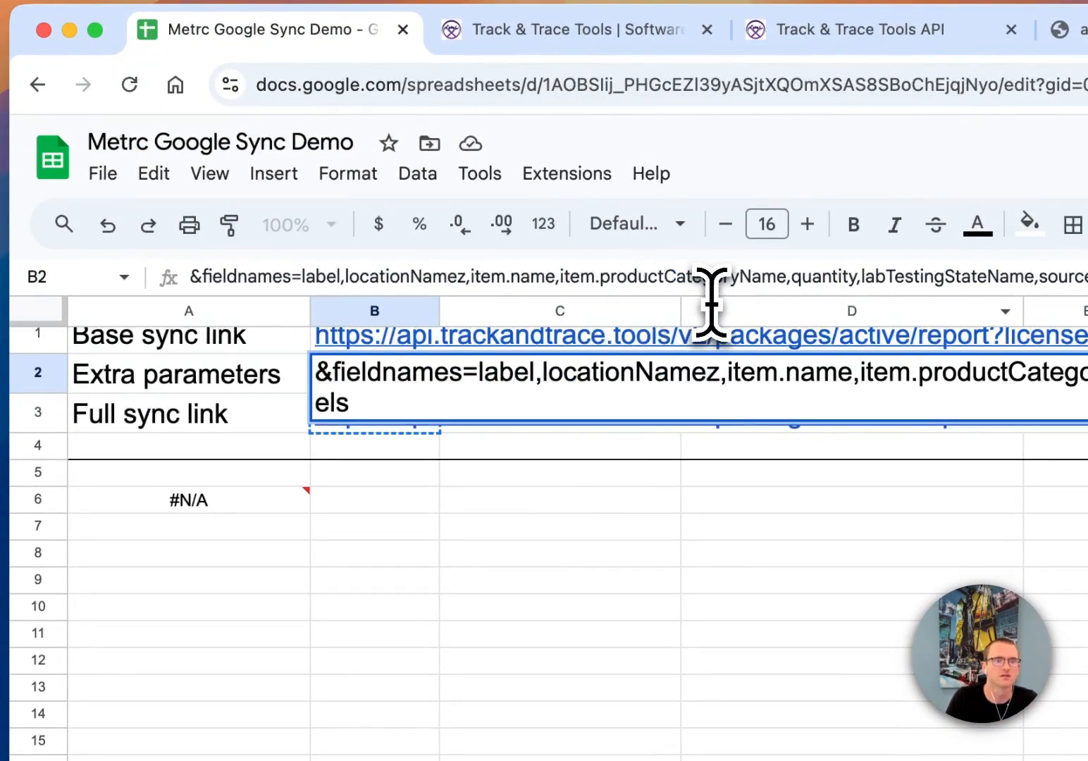
pyautogui.press('Delete')
pyautogui.press('Return')
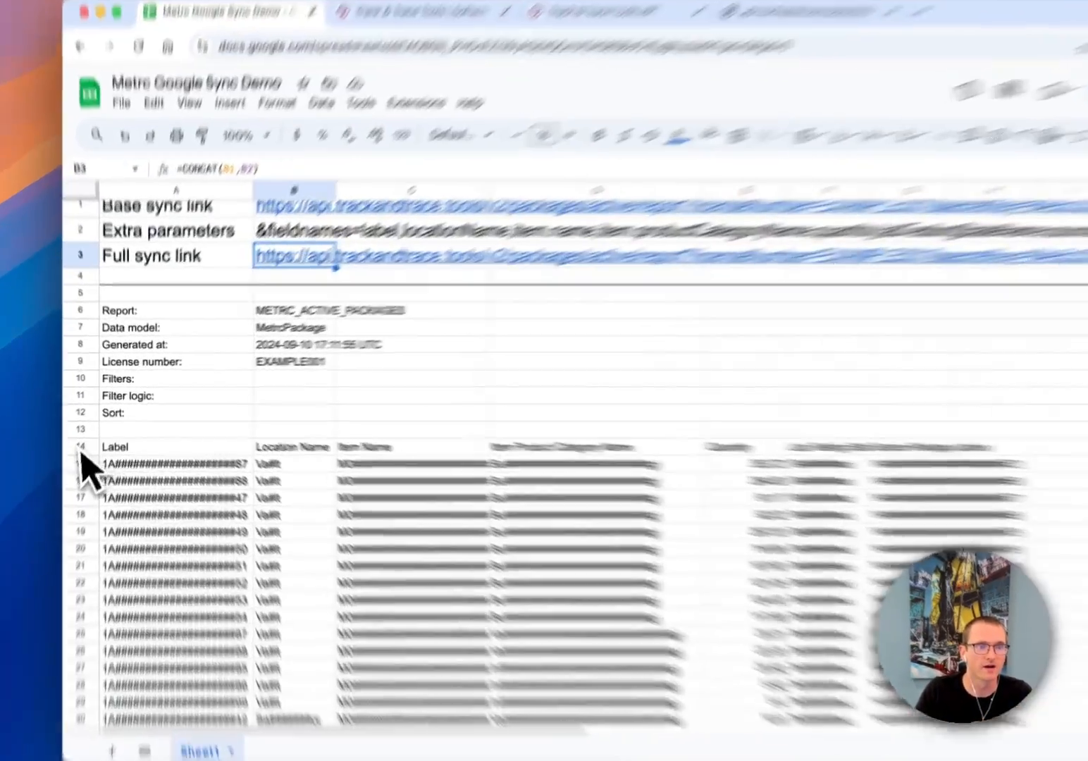
# Check the imported column headers in row 14 and clear the extra parameters in B2
pyautogui.click(81, 449)
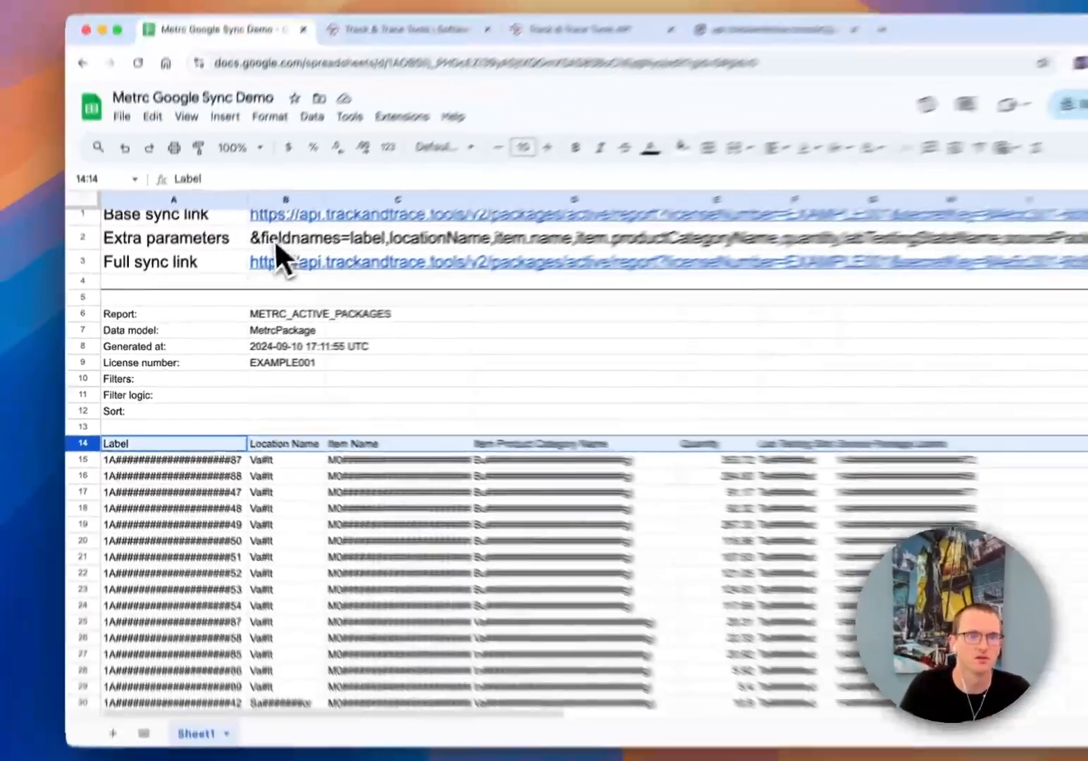
pyautogui.click(369, 148)
pyautogui.press('Delete')
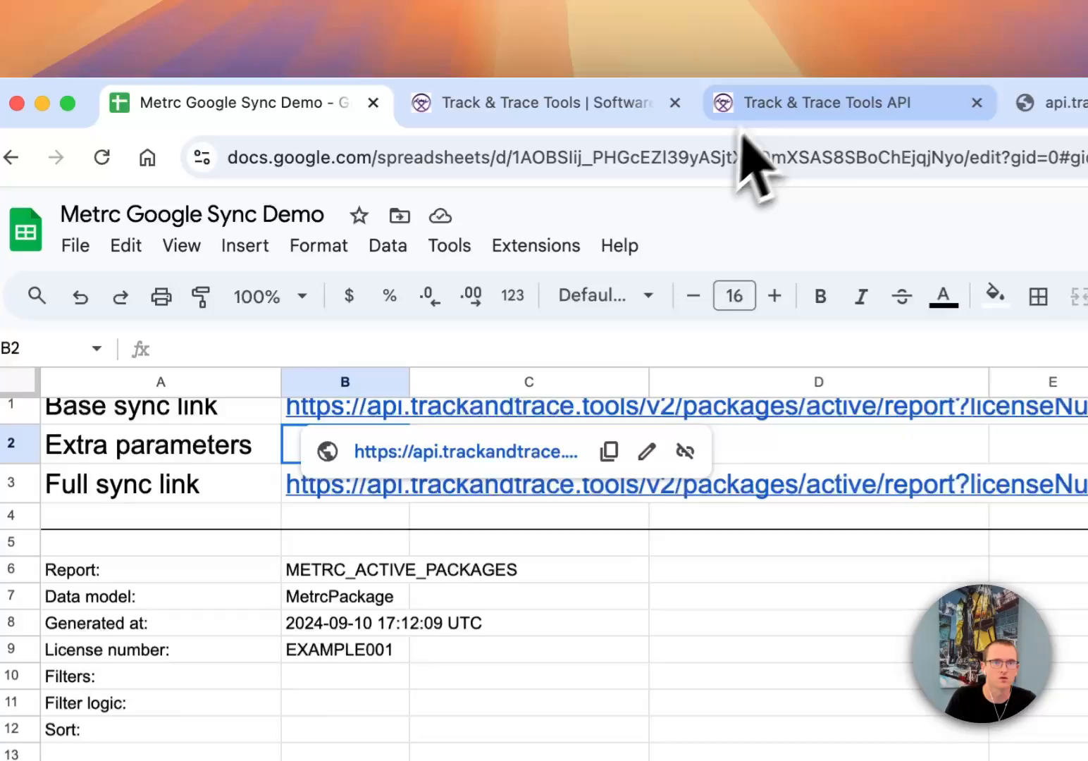
# Find the collection sorting and filtering sections in the API docs and review the supported filter operators
pyautogui.click(501, 90)
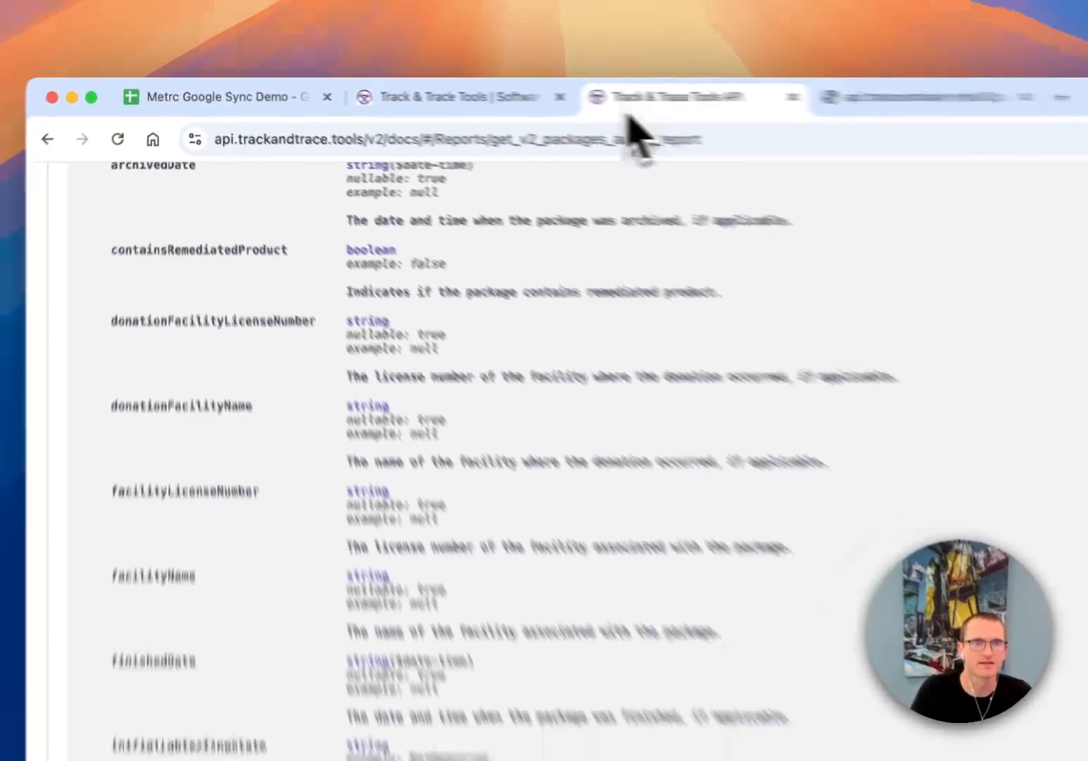
pyautogui.scroll(20, 562, 573)
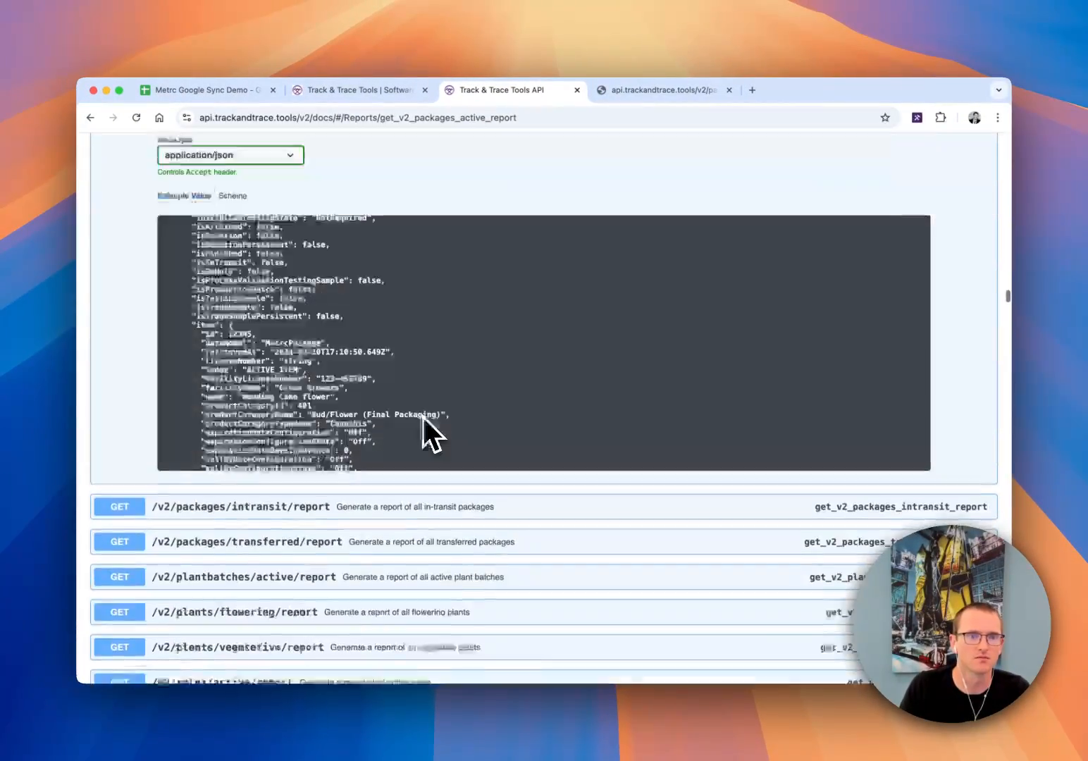
pyautogui.scroll(20, 424, 417)
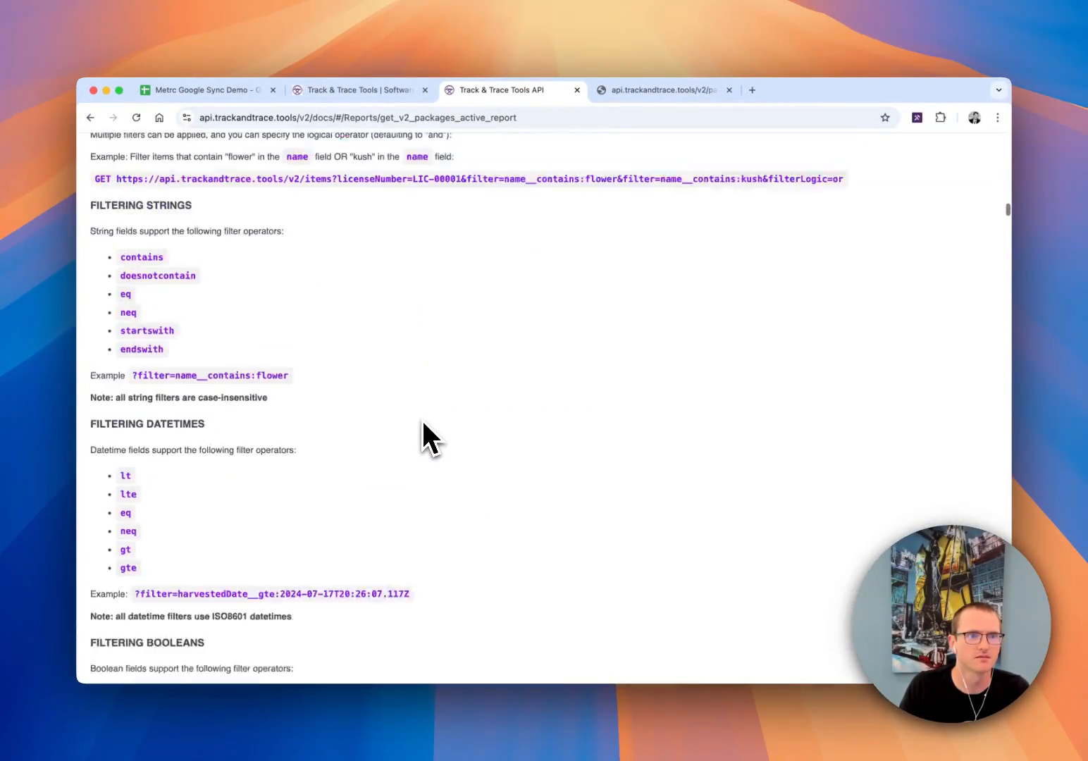
pyautogui.scroll(5, 423, 423)
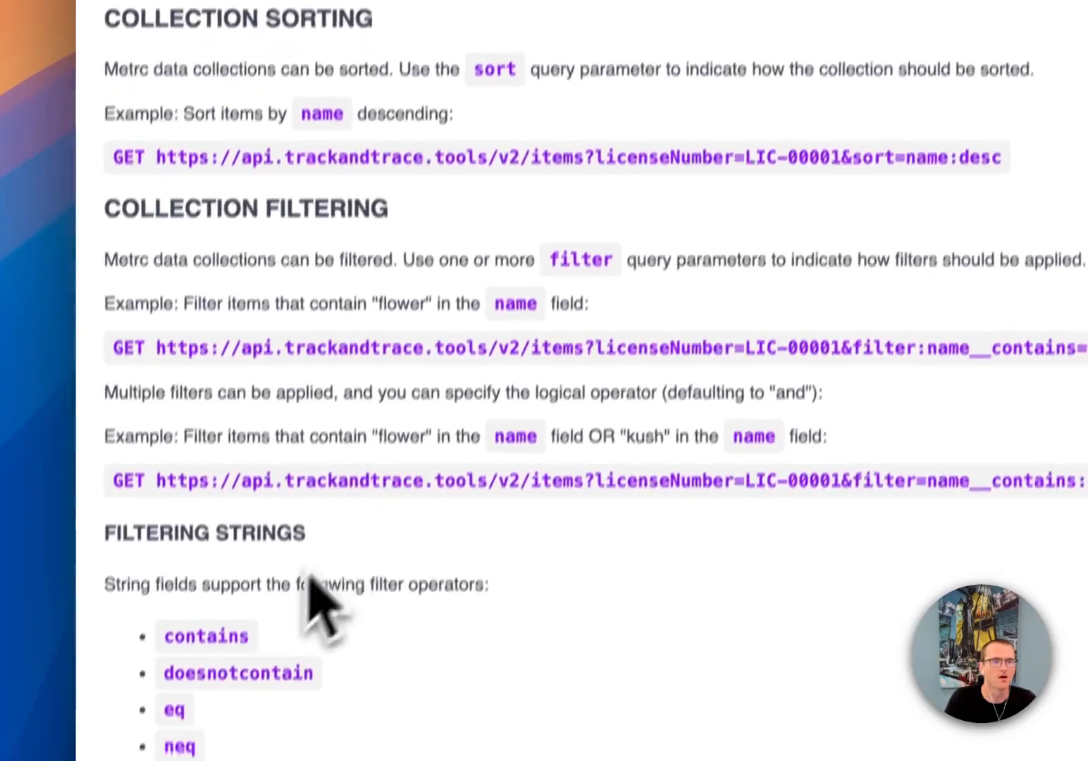
pyautogui.scroll(-5, 282, 494)
pyautogui.scroll(-8, 338, 535)
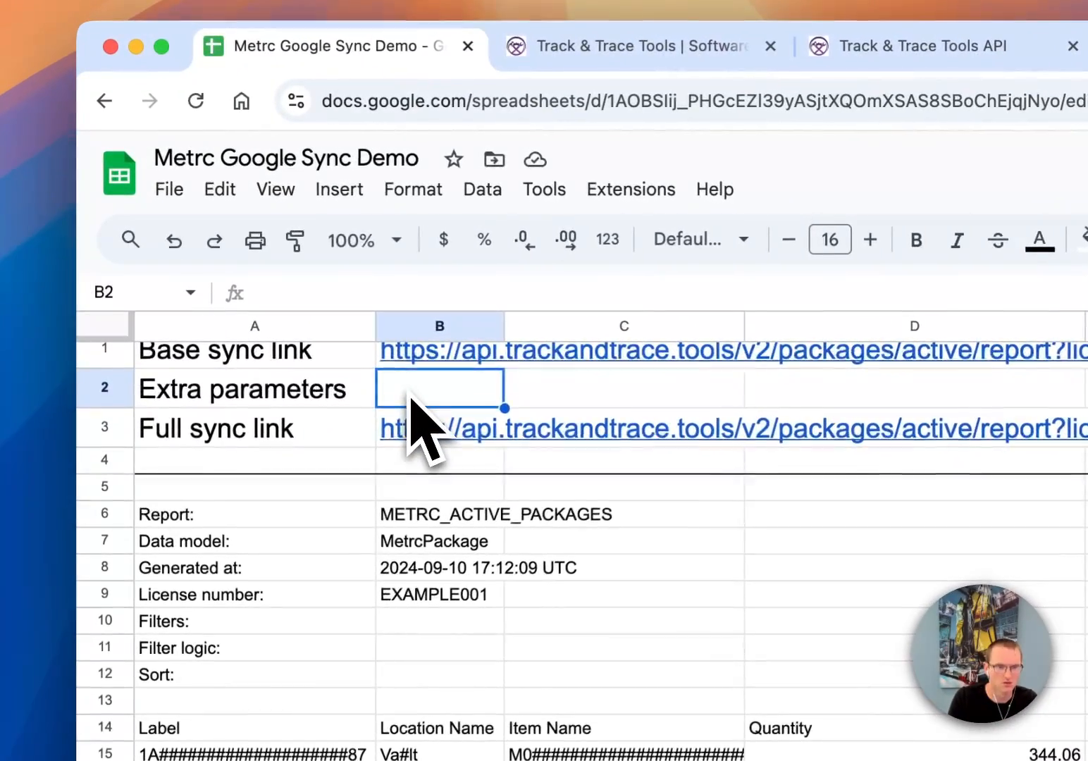
# Enter &filter=locationName__contains:vault as the extra parameters in B2
pyautogui.write('&filter')
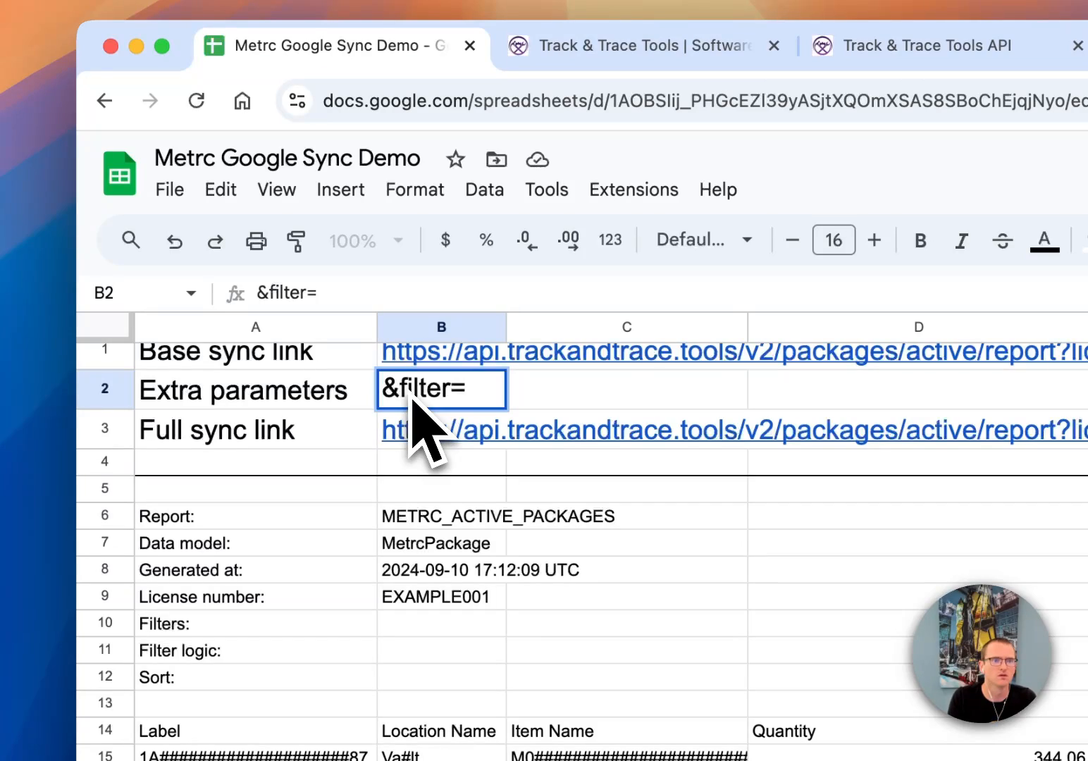
pyautogui.write('=locationName__')
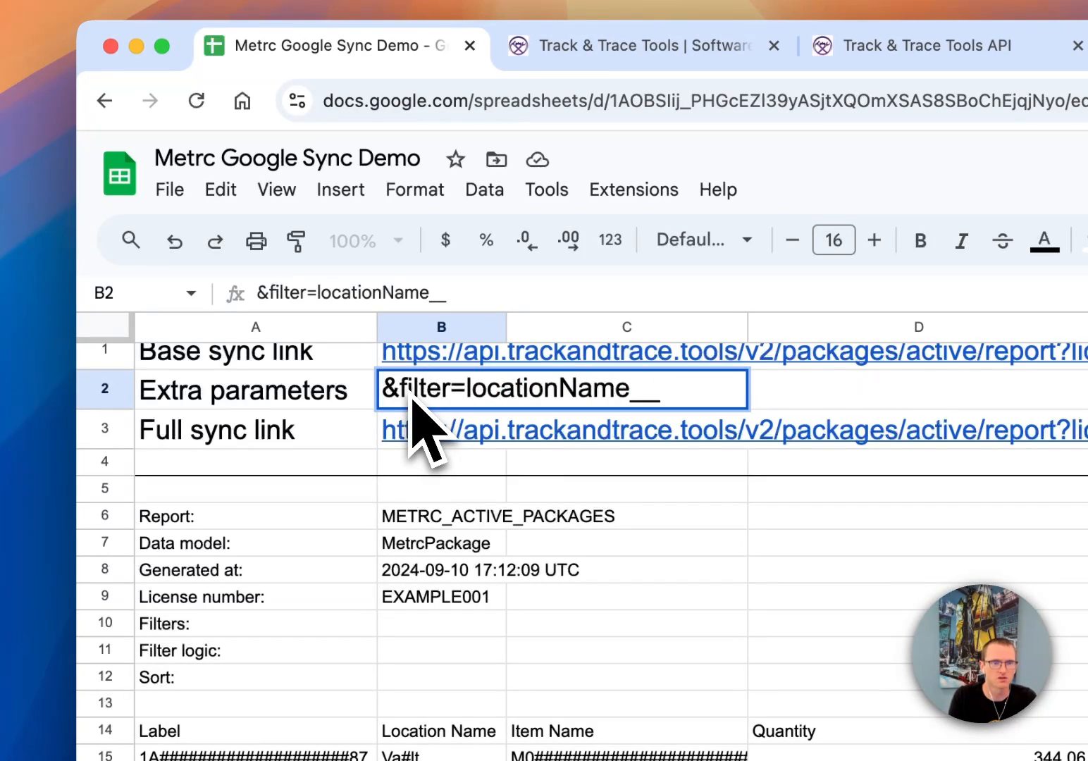
pyautogui.write('contains')
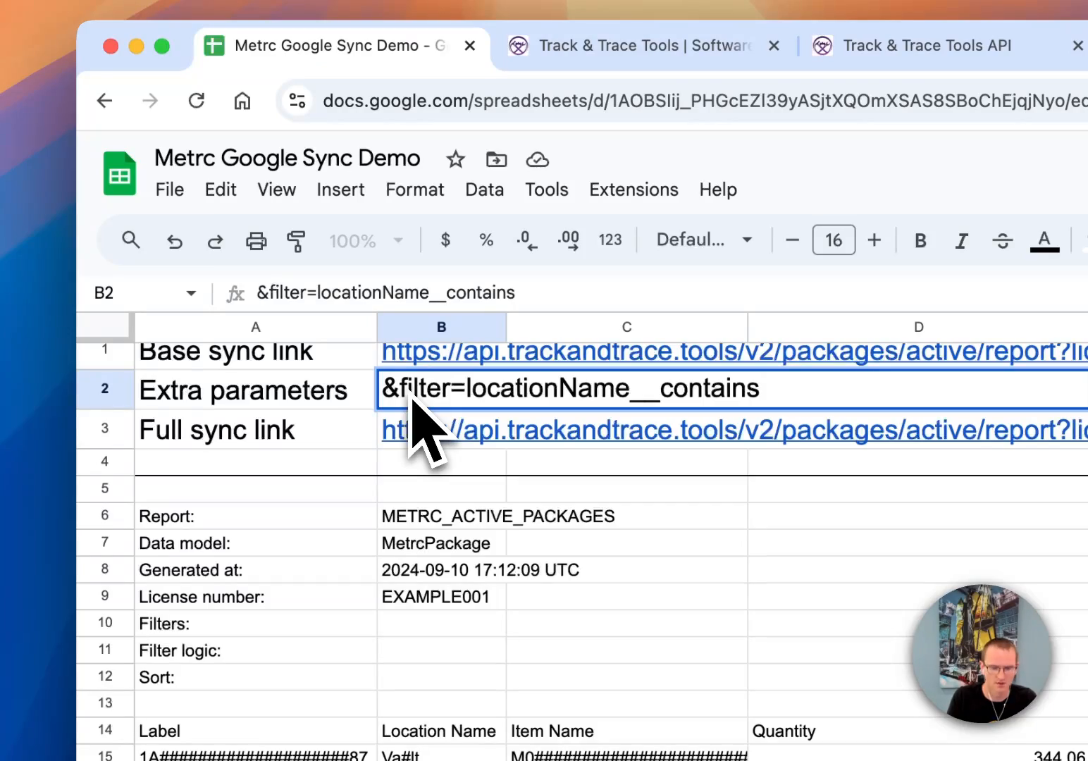
pyautogui.write(':vault')
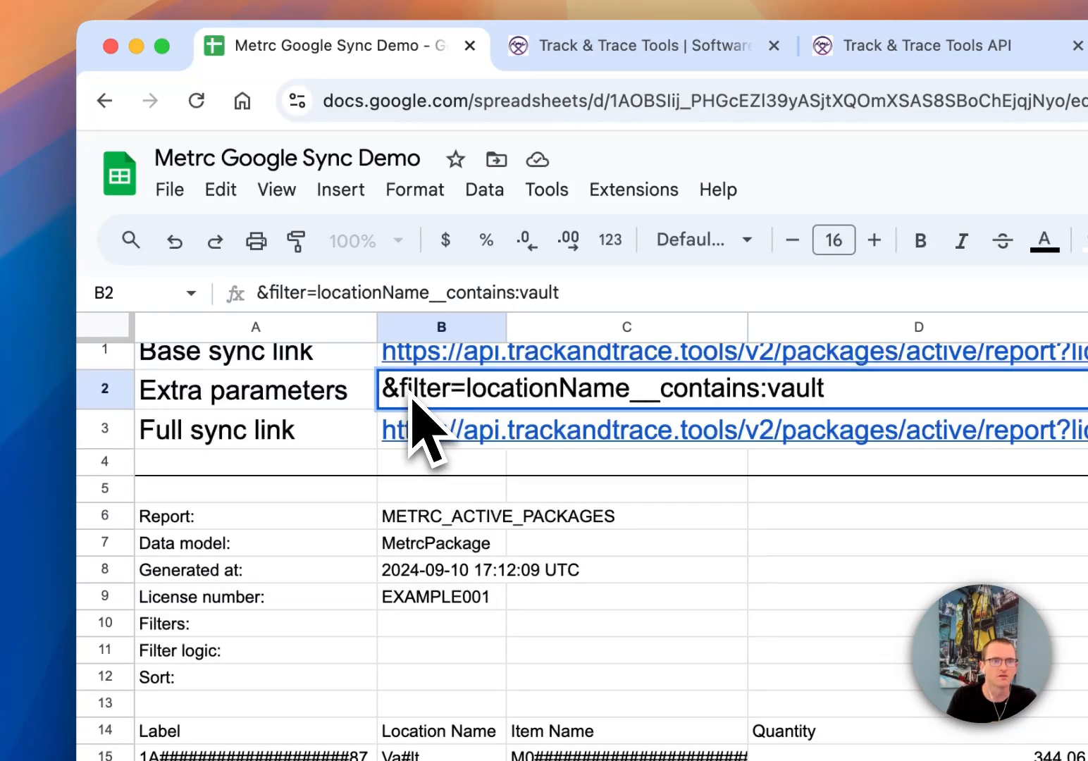
pyautogui.press('Return')
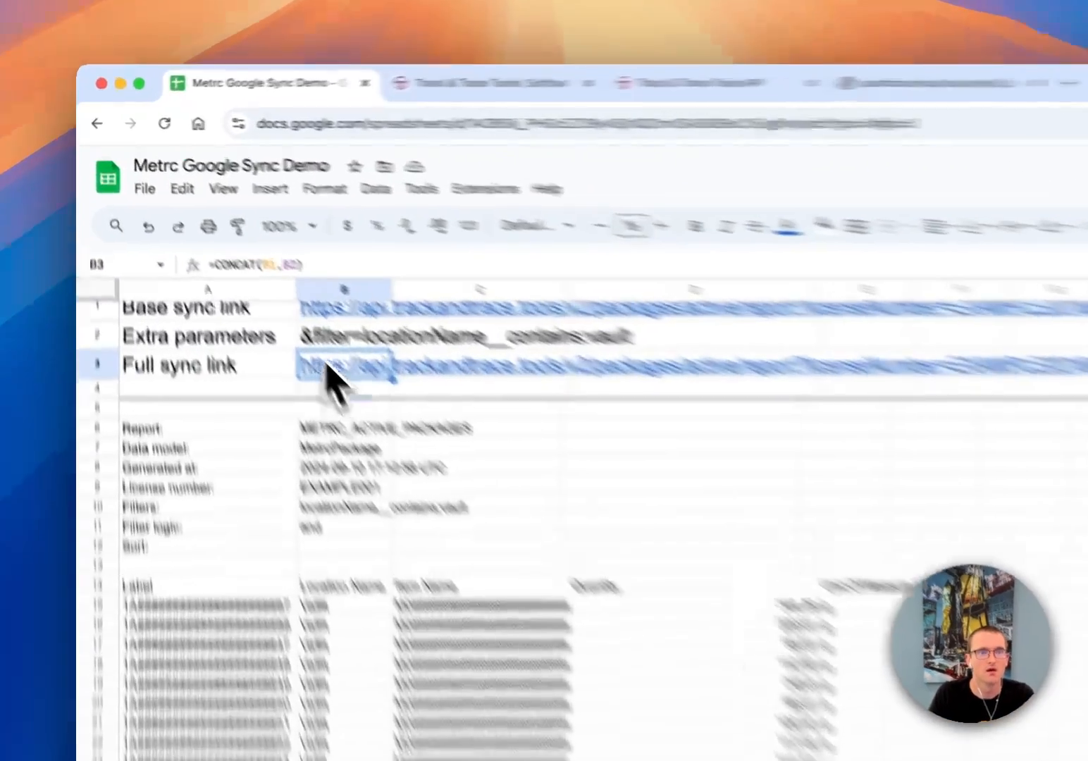
# Append a second filter, &filter=label__endswith:7, to the extra parameters in B2
pyautogui.click(250, 262)
pyautogui.click(332, 215)
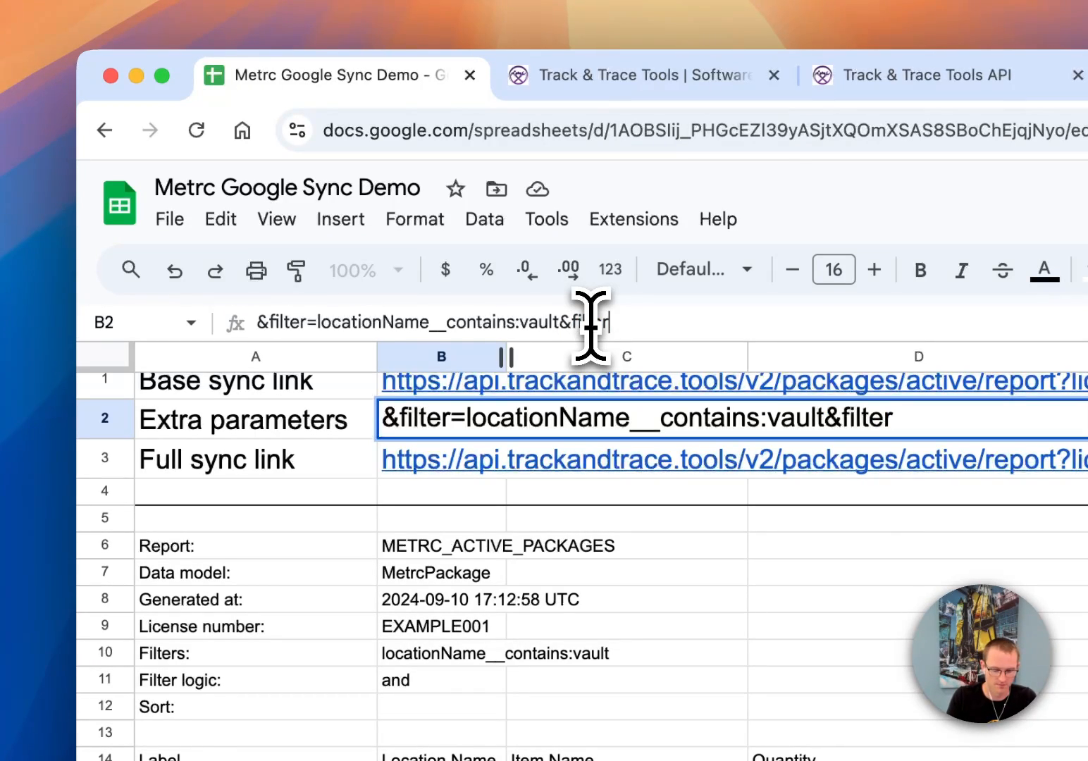
pyautogui.write('lable')
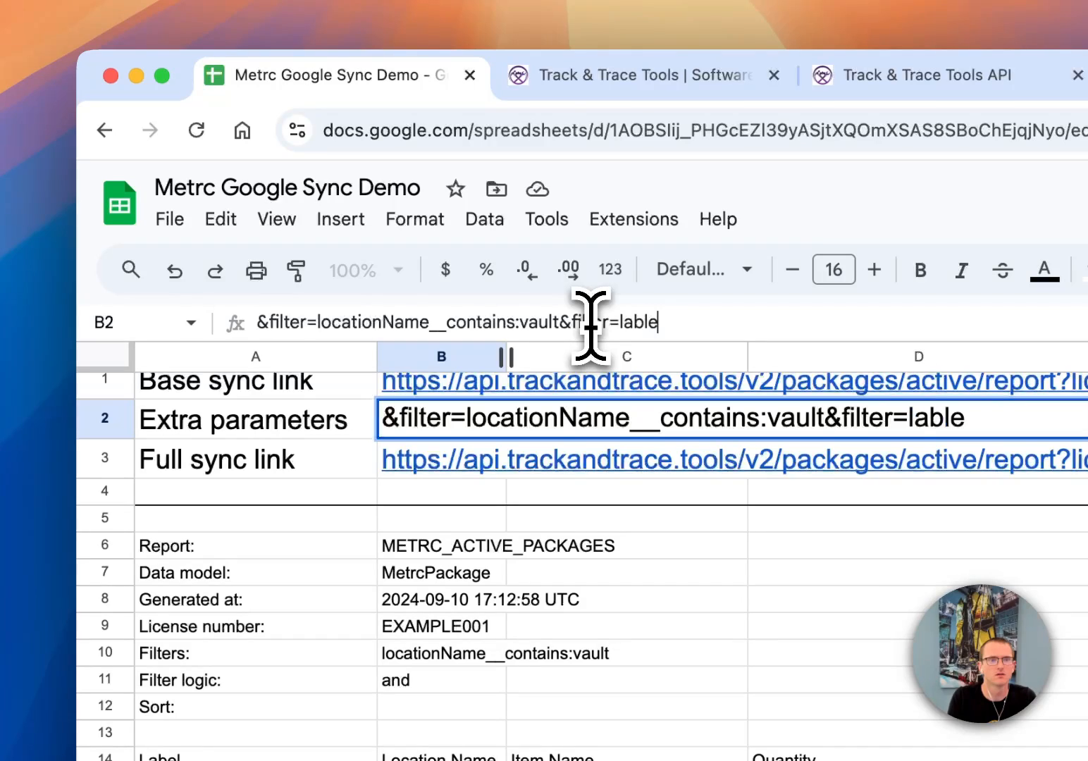
pyautogui.press('BackSpace')
pyautogui.press('BackSpace')
pyautogui.write('el__en')
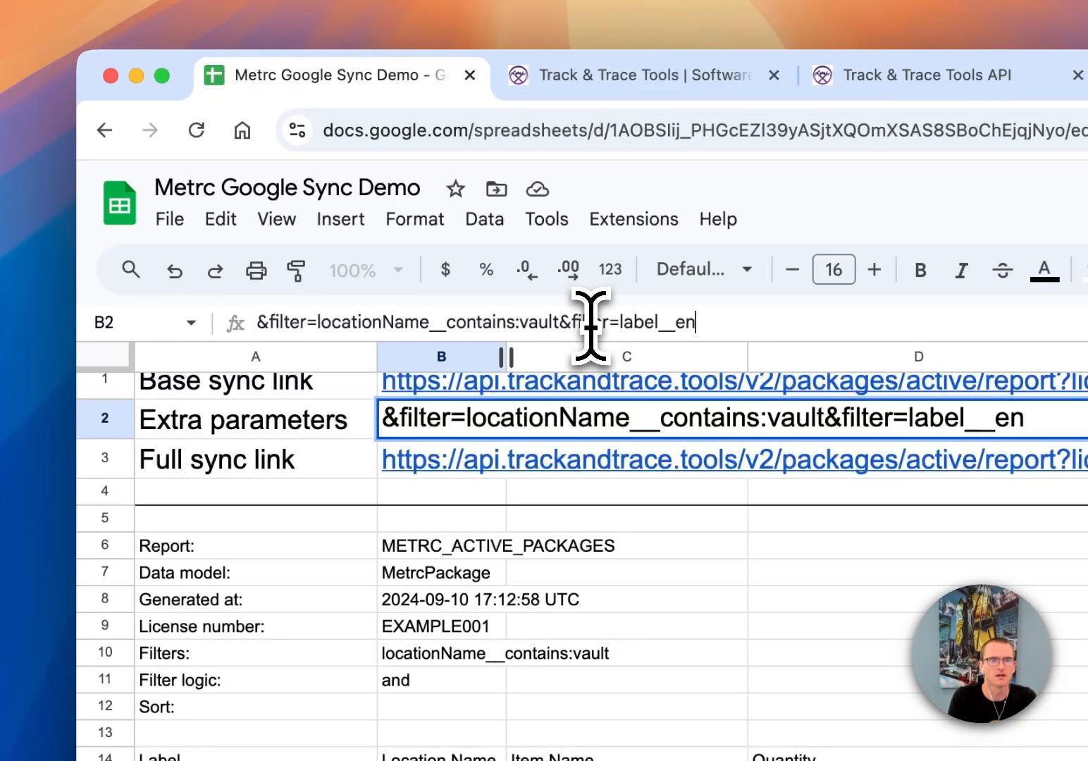
pyautogui.write('dswith:')
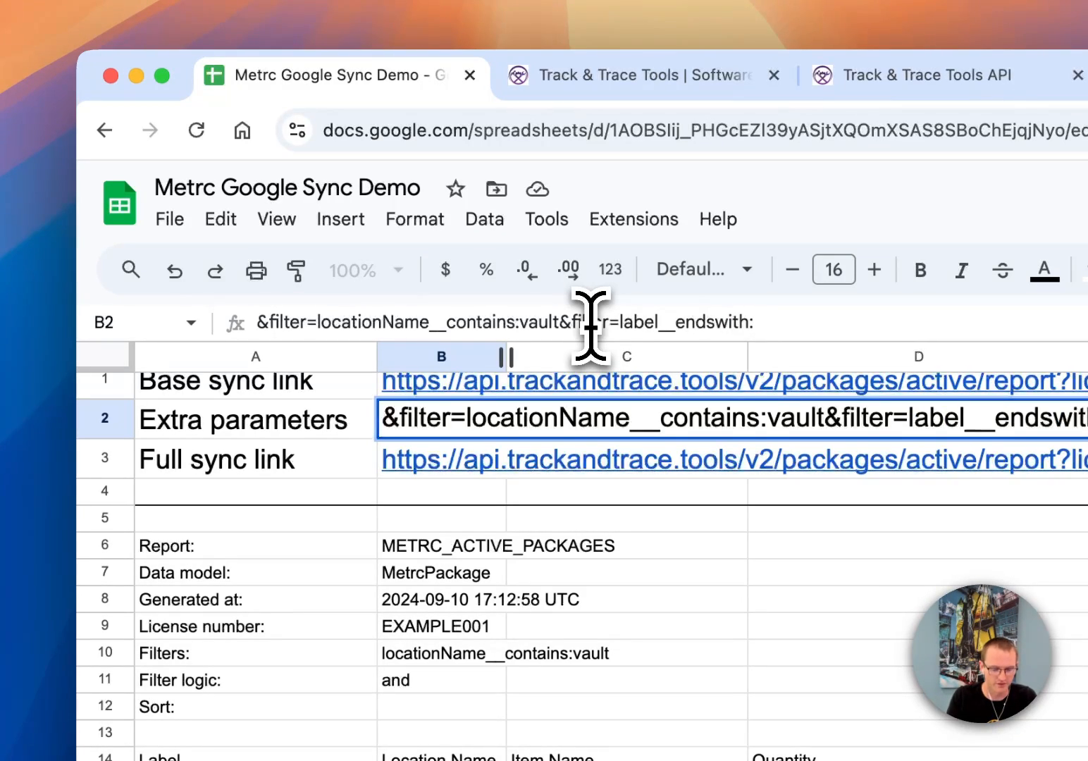
pyautogui.write('7')
pyautogui.press('Return')
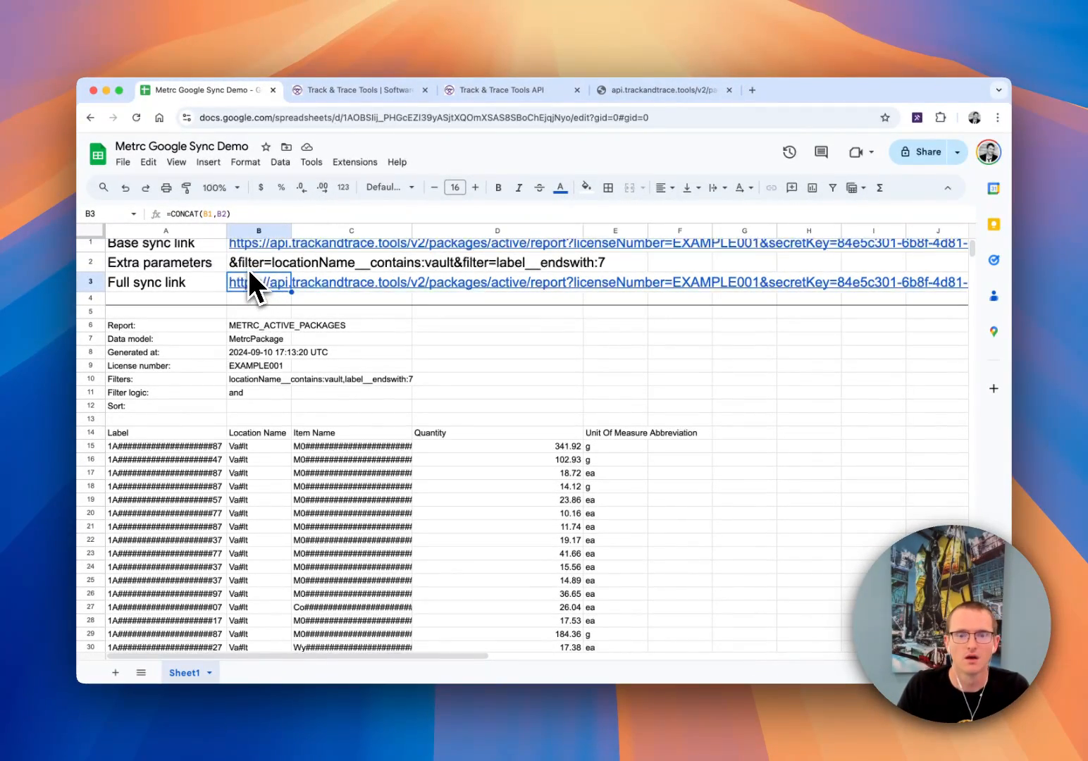
# Clear the extra parameters in B2 and search the Track & Trace Tools API docs for "sorting"
pyautogui.click(248, 268)
pyautogui.press('Delete')
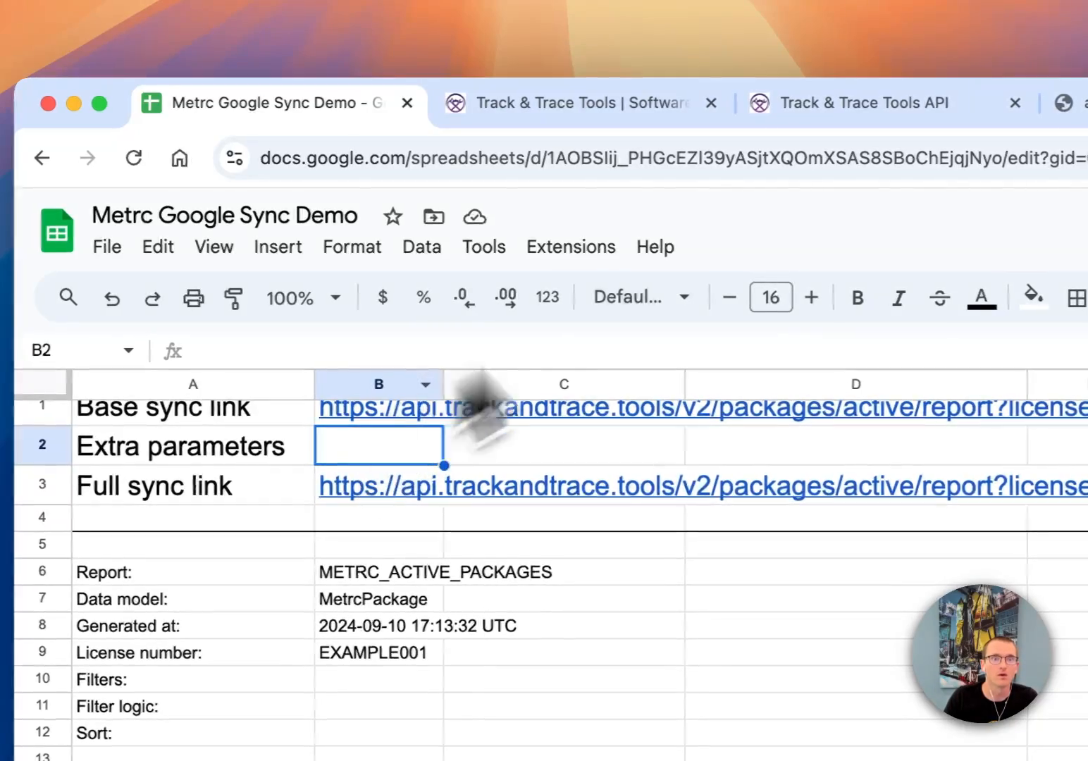
pyautogui.click(846, 109)
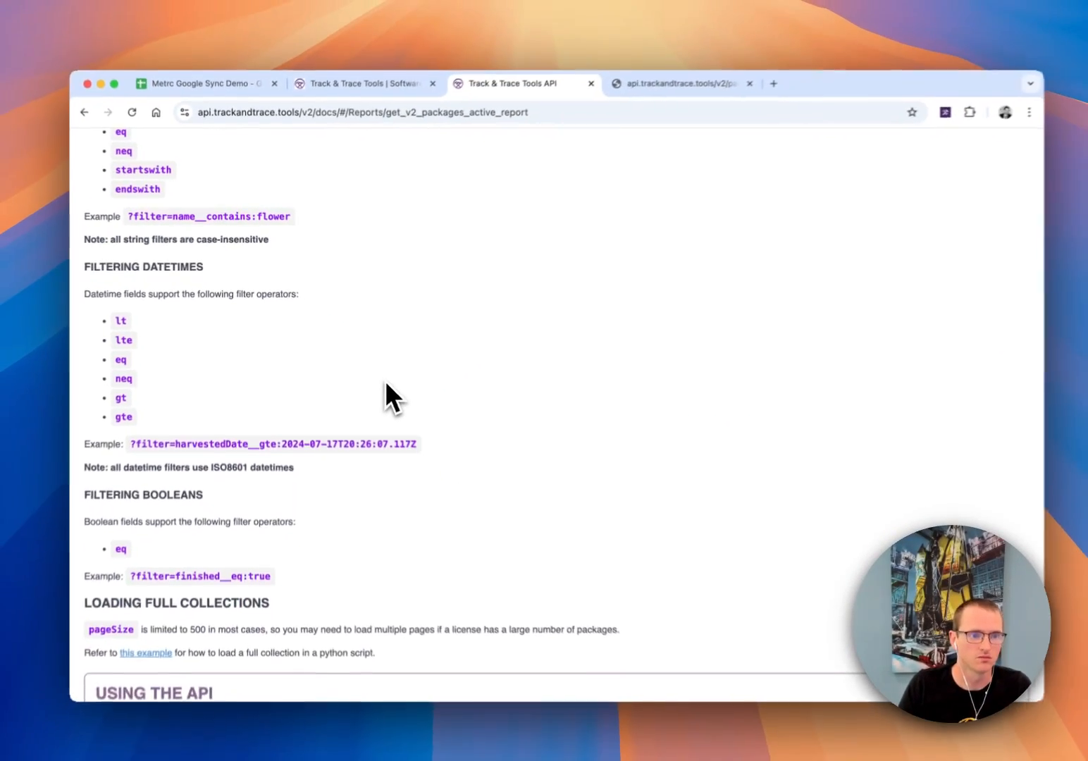
pyautogui.press('super+f')
pyautogui.write('sorting')
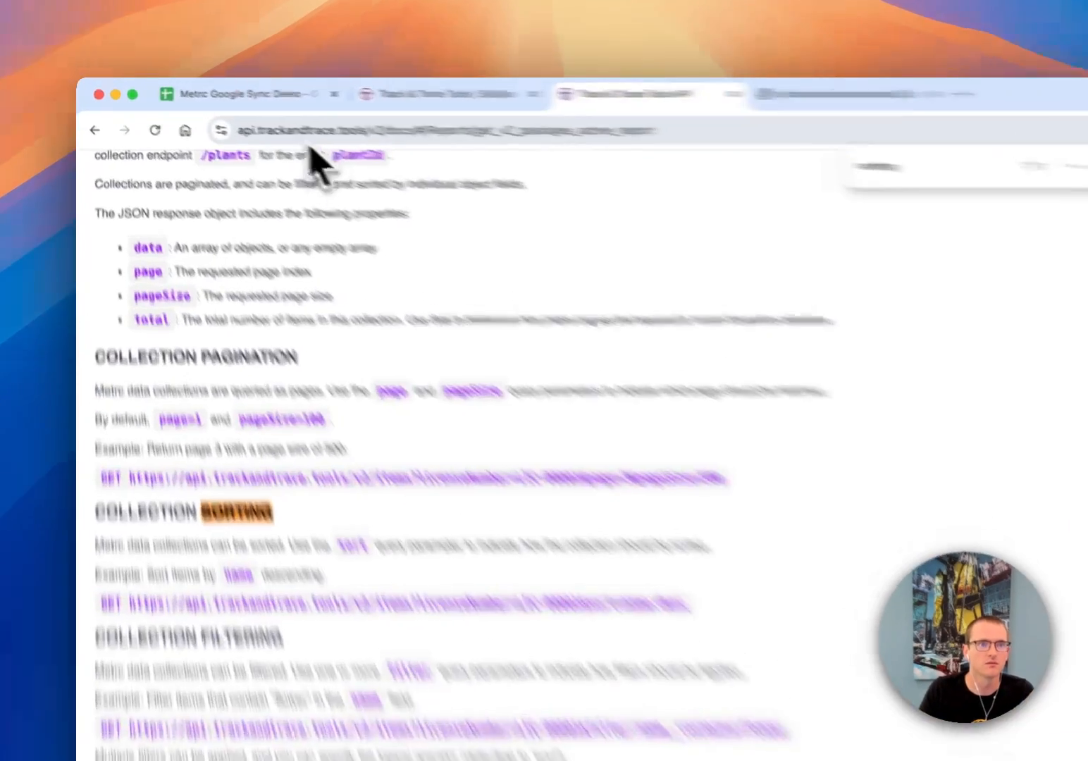
# Return to the Metrc Google Sync Demo sheet and enter &sort=quantity:asc as the extra parameters in B2
pyautogui.click(203, 90)
pyautogui.write('&')
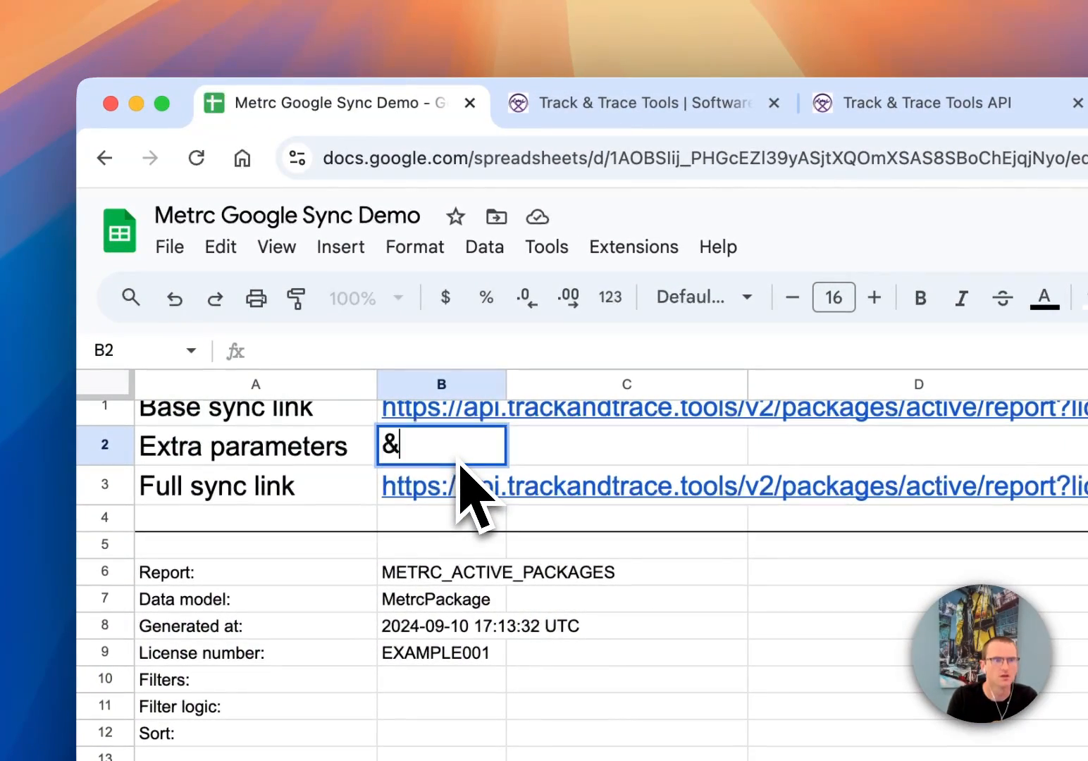
pyautogui.write('sort')
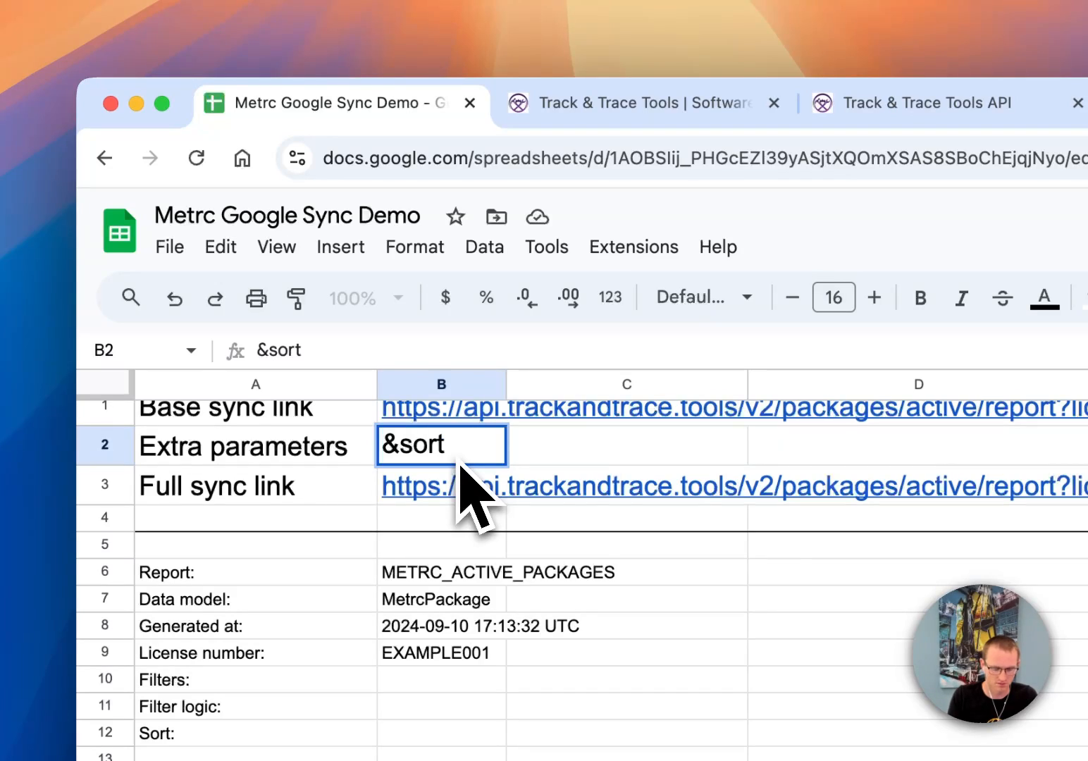
pyautogui.write('=quant')
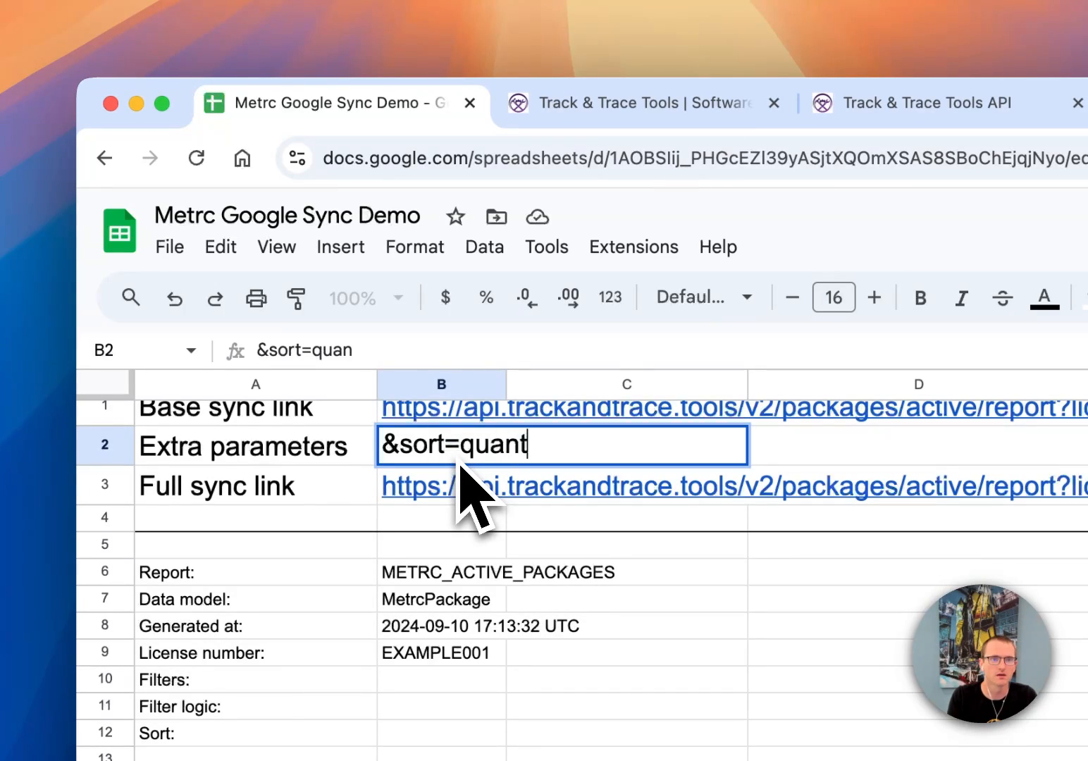
pyautogui.write('ity:')
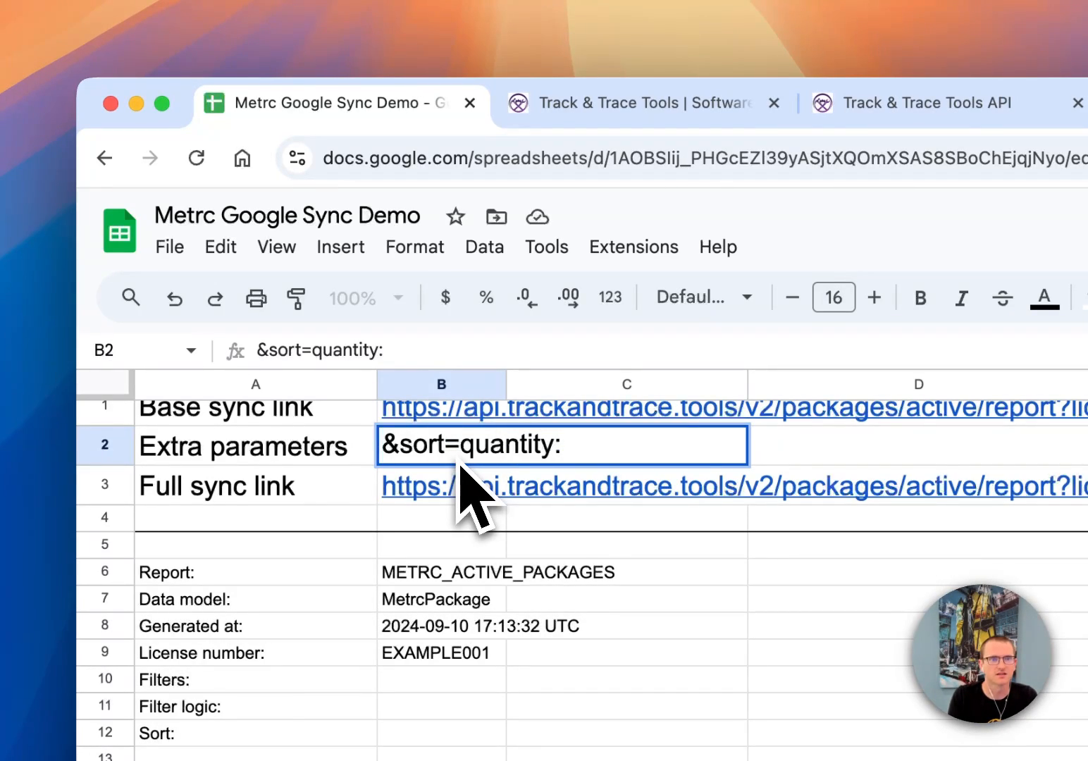
pyautogui.write('asc')
pyautogui.press('Return')
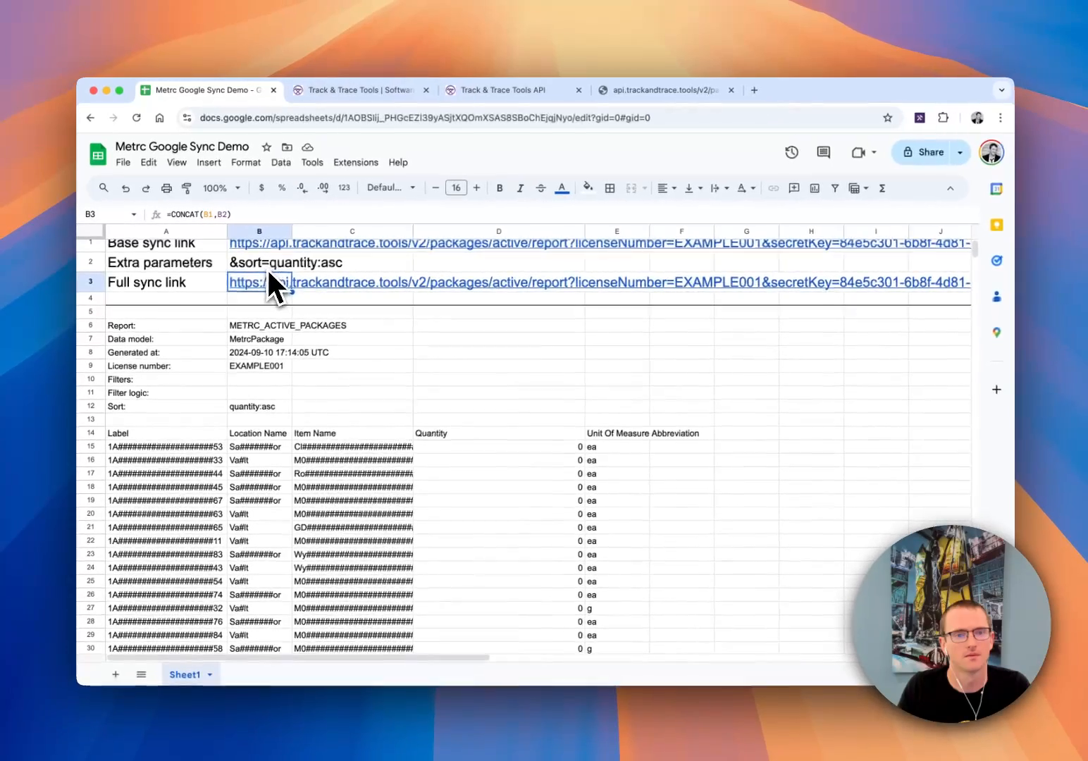